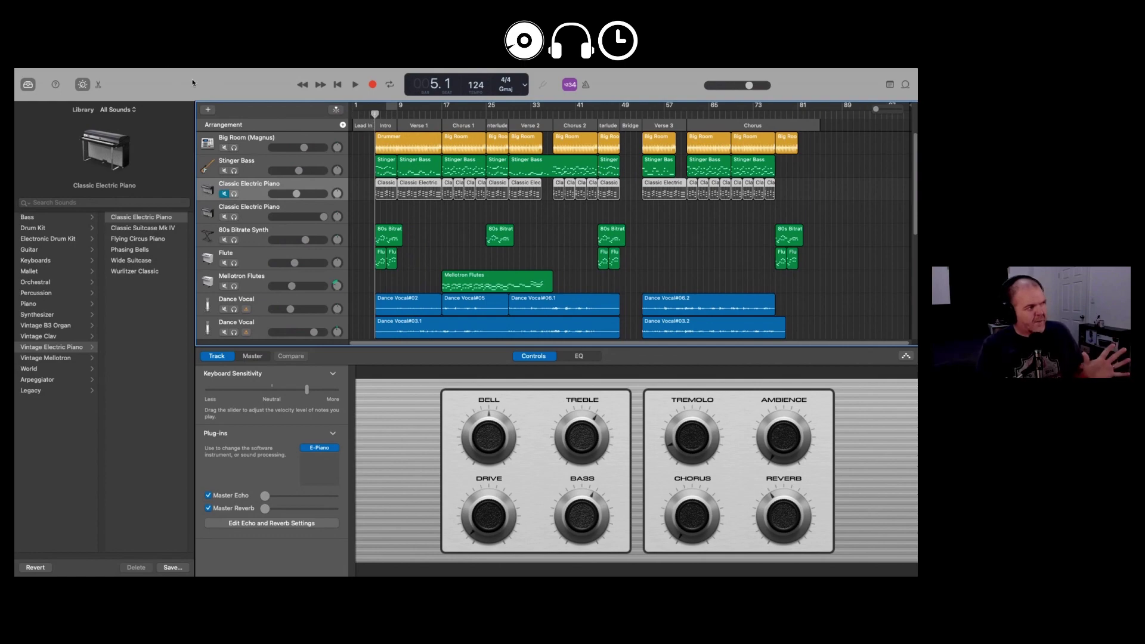
- Choose Share > Project to GarageBand for iOS and confirm sharing the project again
{"action": "mouse_move", "coordinate": [130, 71]}
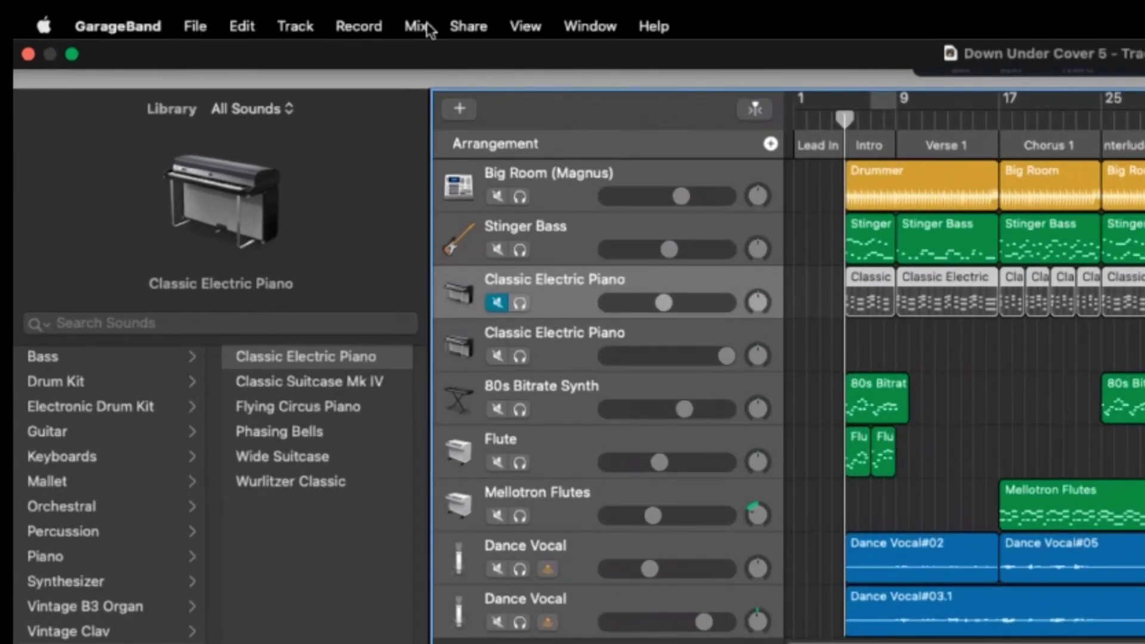
{"action": "left_click", "coordinate": [473, 30]}
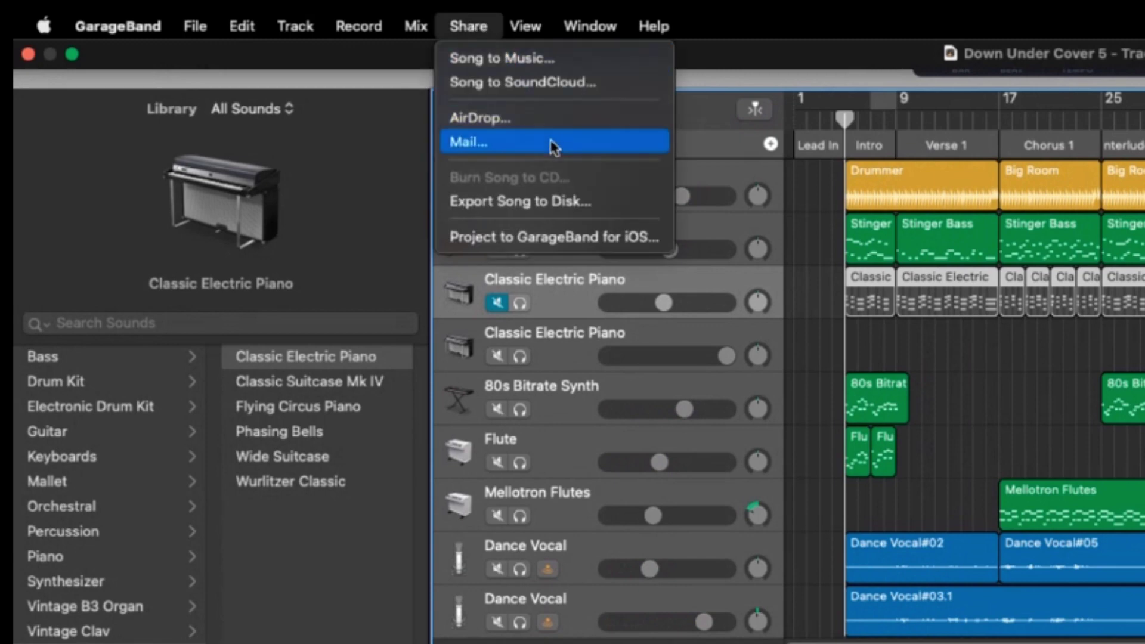
{"action": "left_click", "coordinate": [577, 238]}
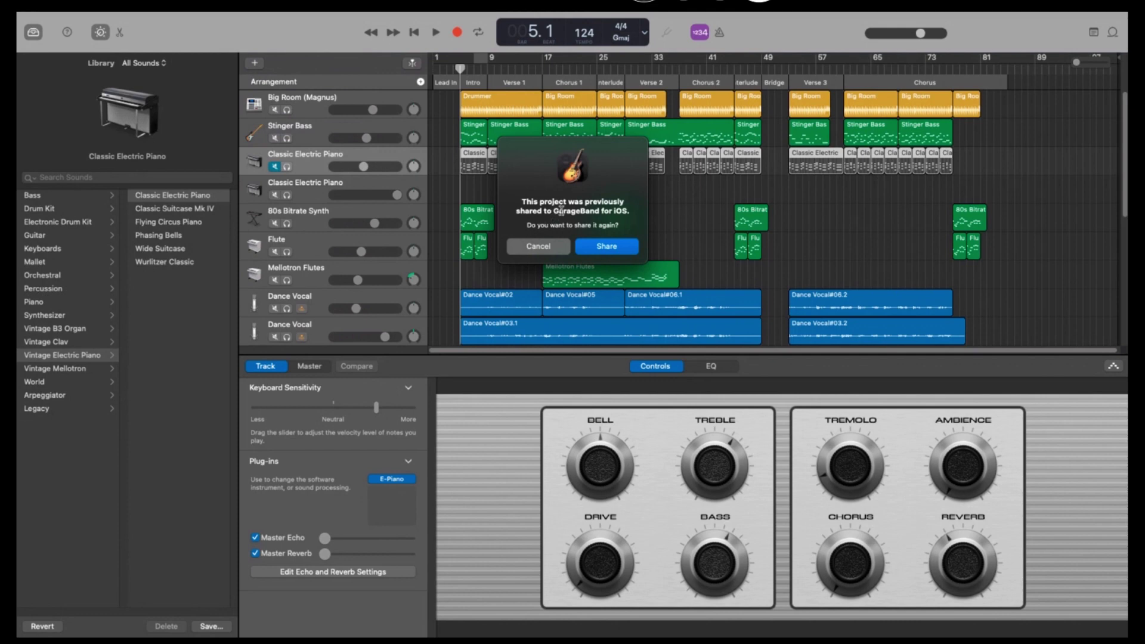
{"action": "left_click", "coordinate": [606, 246]}
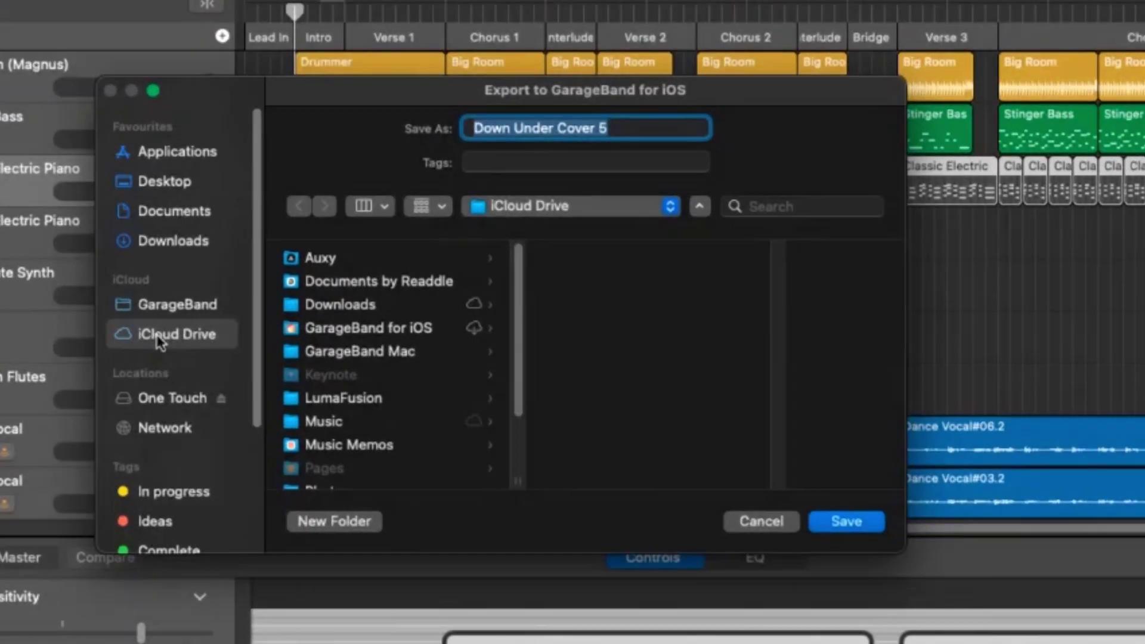
- Save the export as 'Down Under Cover 5 iOS' in iCloud Drive's GarageBand for iOS folder
{"action": "left_click", "coordinate": [377, 332]}
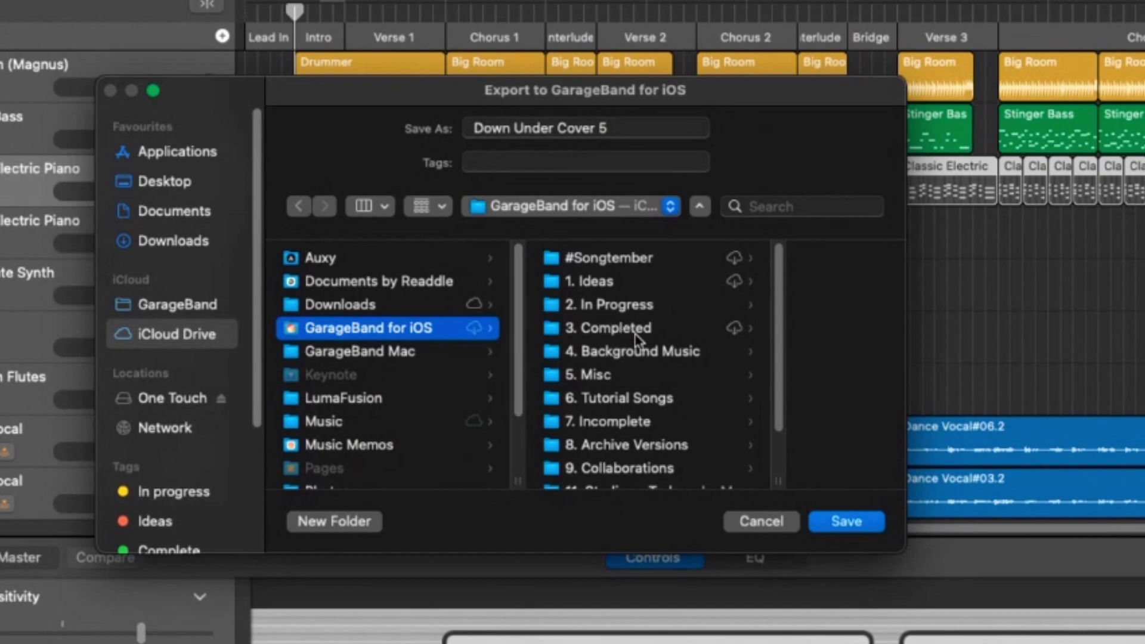
{"action": "scroll", "coordinate": [635, 334], "scroll_direction": "down", "scroll_amount": 3}
{"action": "scroll", "coordinate": [634, 338], "scroll_direction": "up", "scroll_amount": 3}
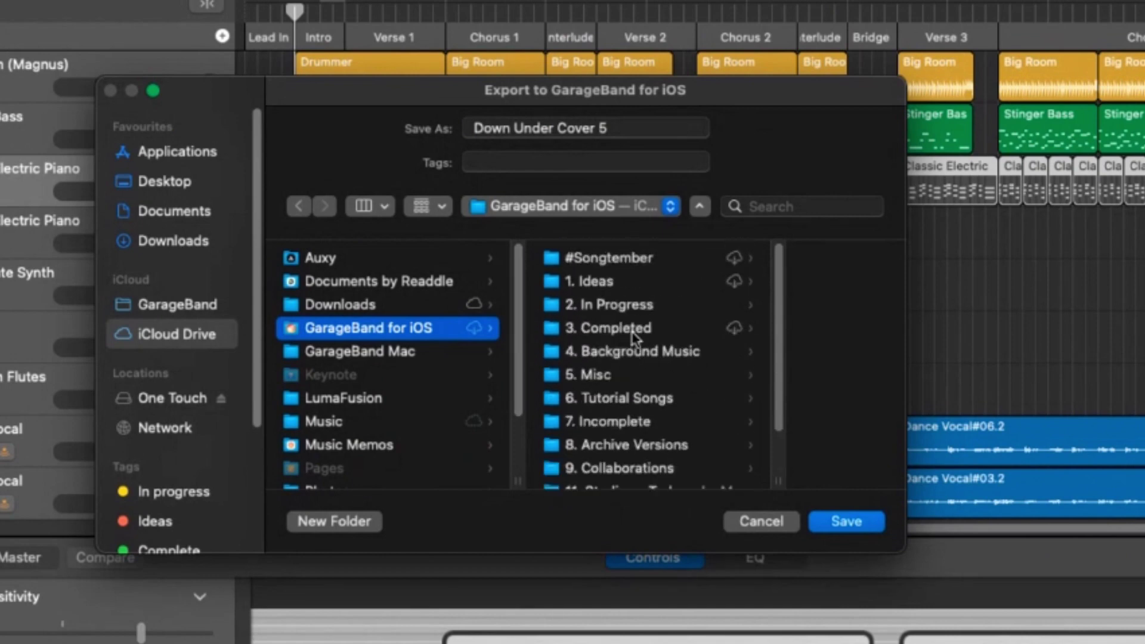
{"action": "left_click", "coordinate": [614, 127]}
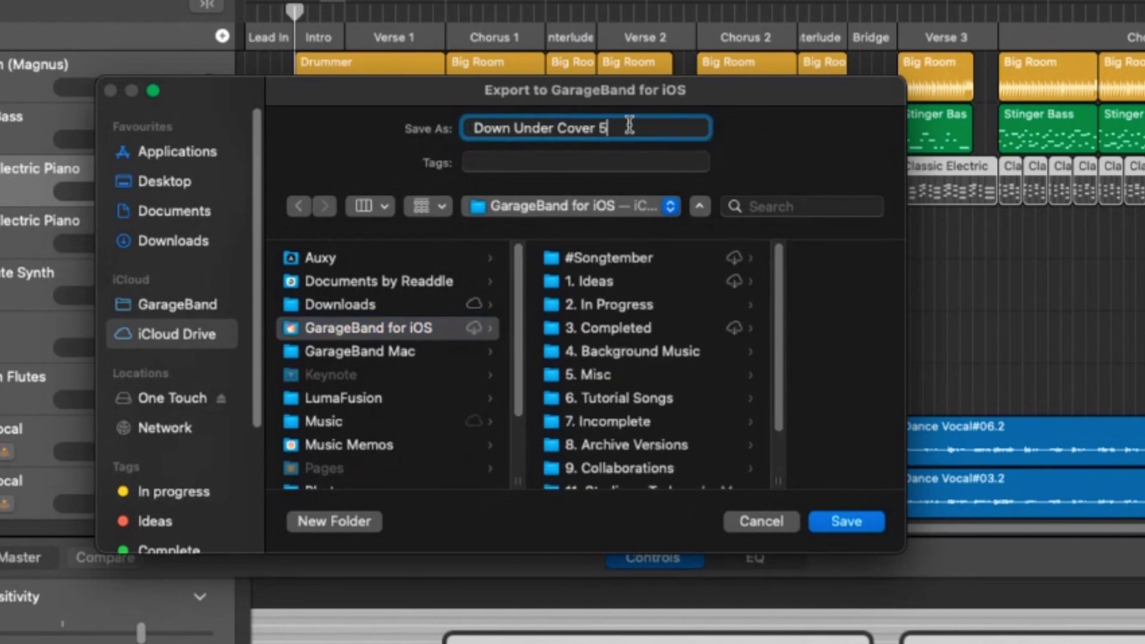
{"action": "type", "text": "iOS"}
{"action": "left_click", "coordinate": [861, 521]}
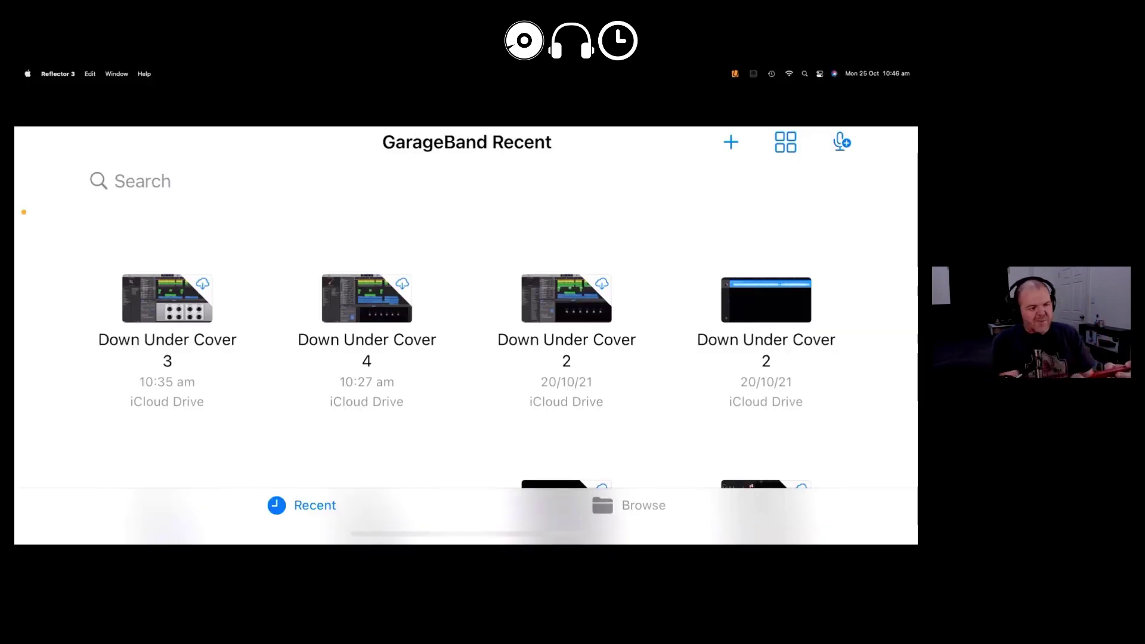
- Browse into iCloud Drive and open its GarageBand for iOS folder
{"action": "scroll", "coordinate": [466, 346], "scroll_direction": "down", "scroll_amount": 2}
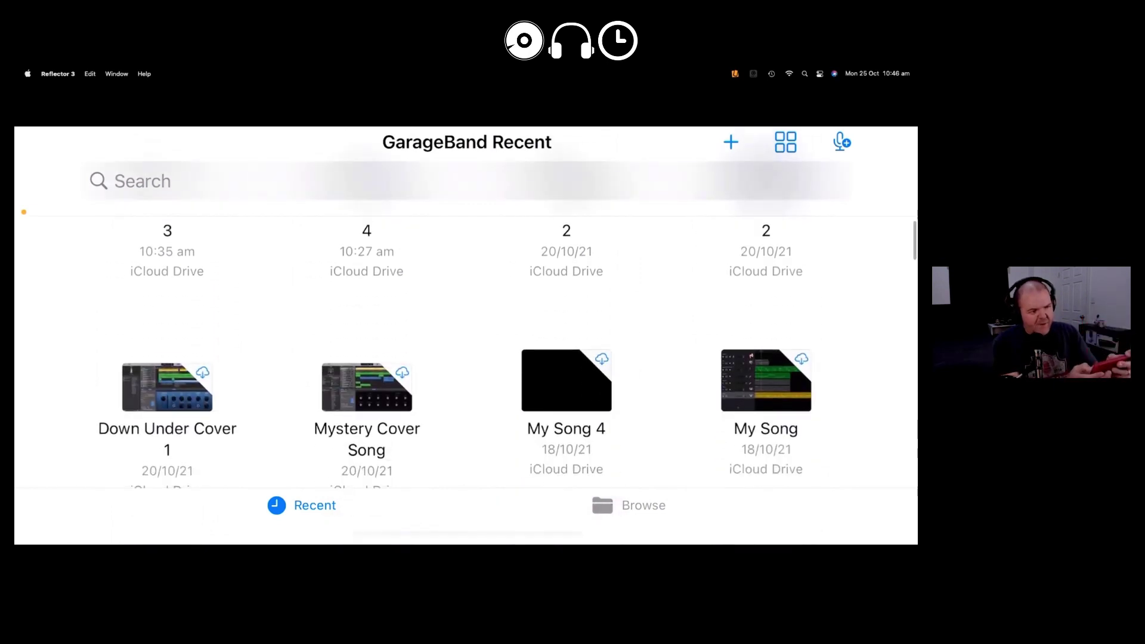
{"action": "left_click", "coordinate": [629, 505]}
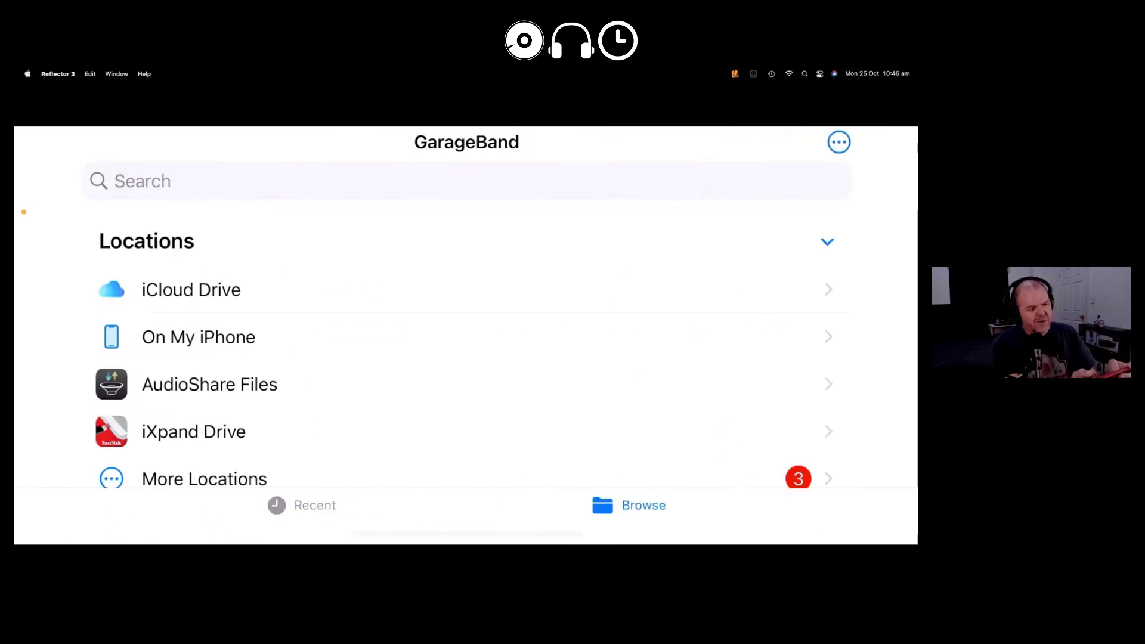
{"action": "scroll", "coordinate": [466, 358], "scroll_direction": "down", "scroll_amount": 3}
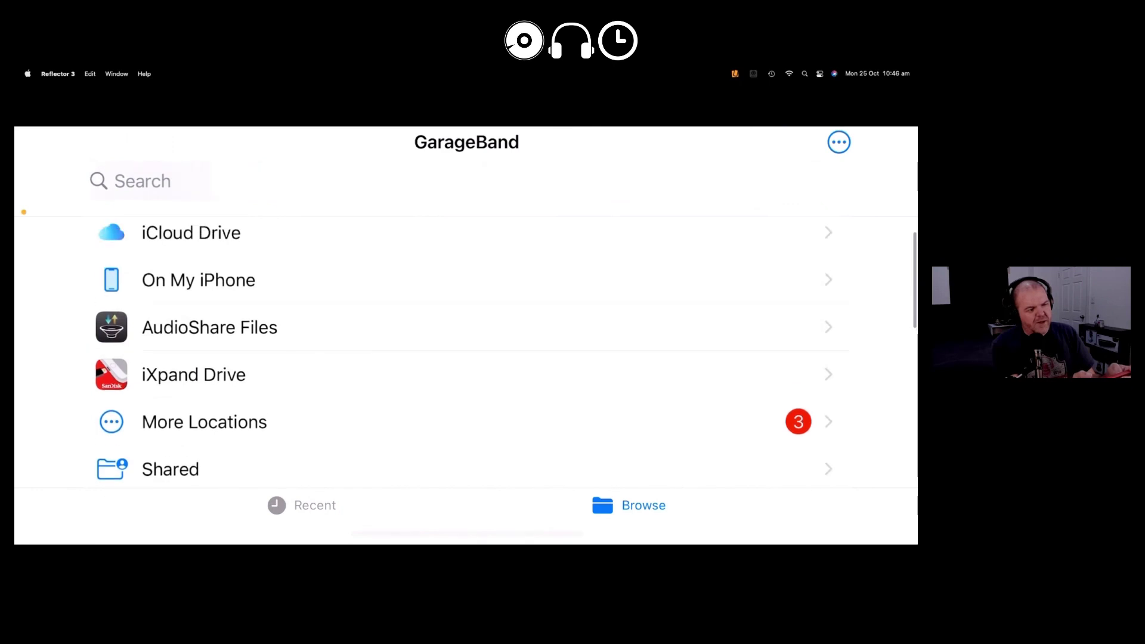
{"action": "scroll", "coordinate": [466, 358], "scroll_direction": "up", "scroll_amount": 3}
{"action": "left_click", "coordinate": [191, 289]}
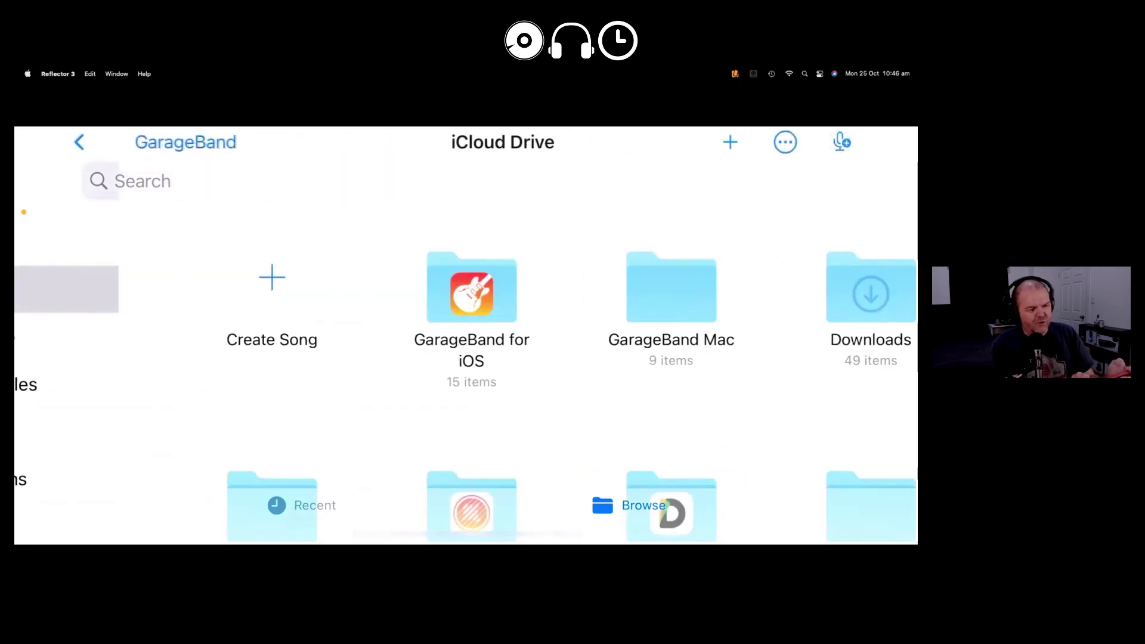
{"action": "scroll", "coordinate": [465, 358], "scroll_direction": "down", "scroll_amount": 1}
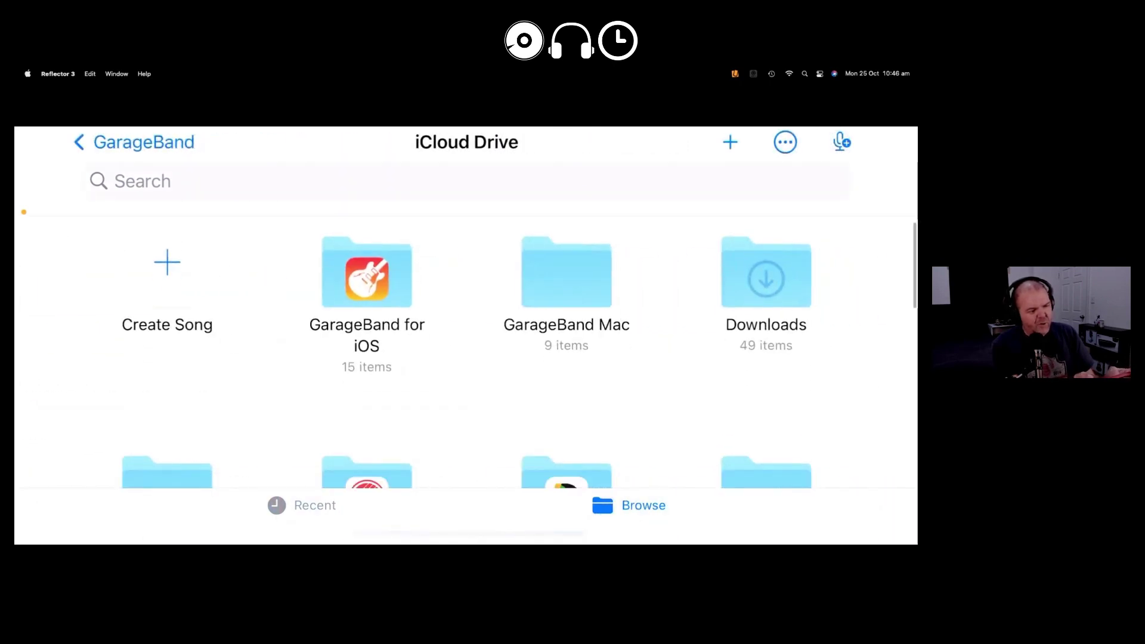
{"action": "left_click", "coordinate": [367, 274]}
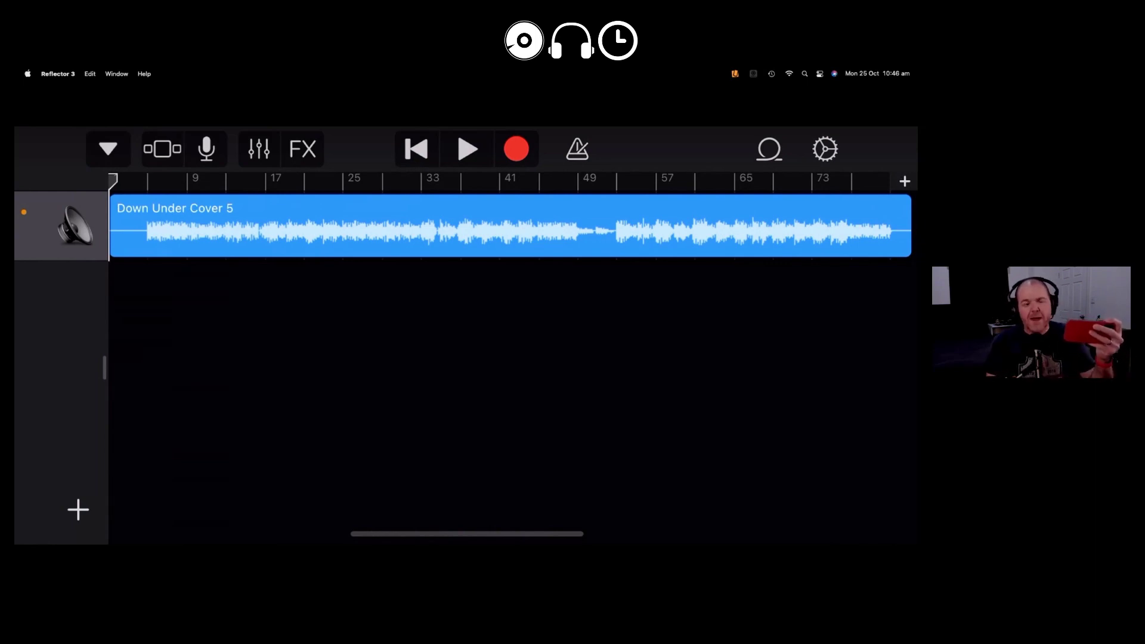
{"action": "left_click", "coordinate": [78, 510]}
{"action": "left_click_drag", "start_coordinate": [656, 334], "coordinate": [239, 334]}
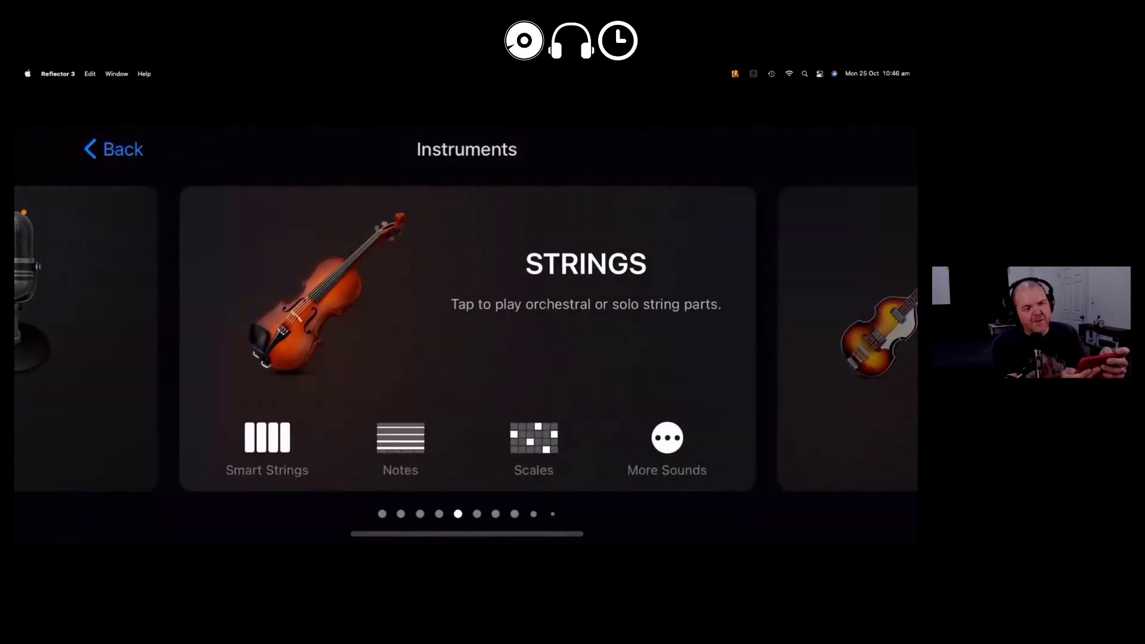
{"action": "mouse_move", "coordinate": [657, 334]}
{"action": "left_mouse_down"}
{"action": "mouse_move", "coordinate": [239, 334]}
{"action": "mouse_move", "coordinate": [656, 334]}
{"action": "left_mouse_up"}
{"action": "left_click_drag", "start_coordinate": [239, 334], "coordinate": [656, 334]}
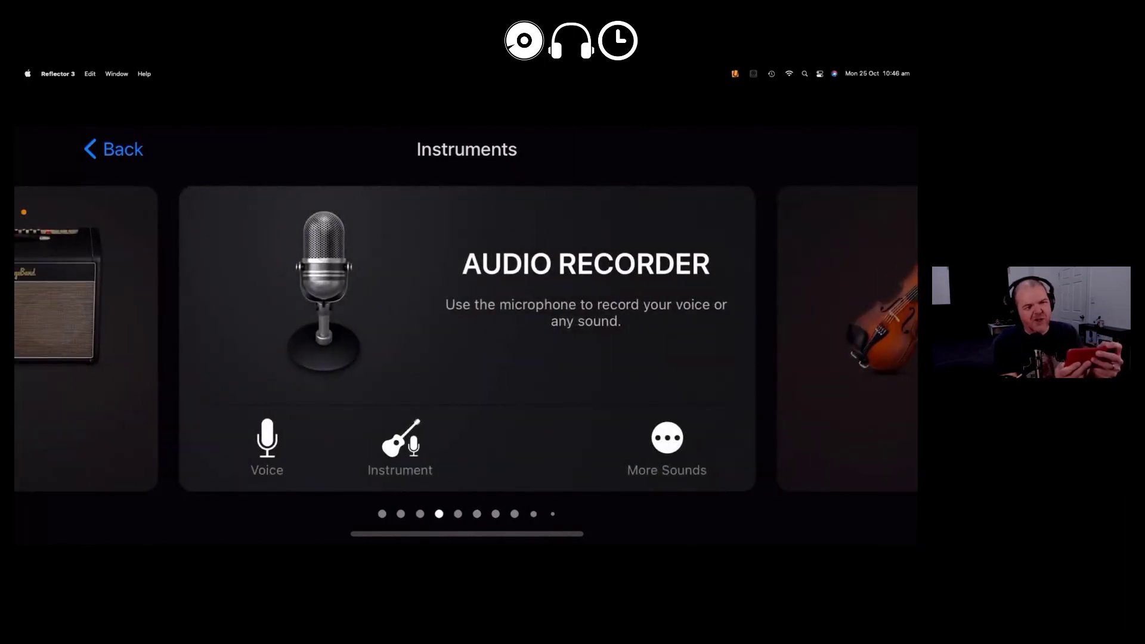
{"action": "left_click", "coordinate": [113, 150]}
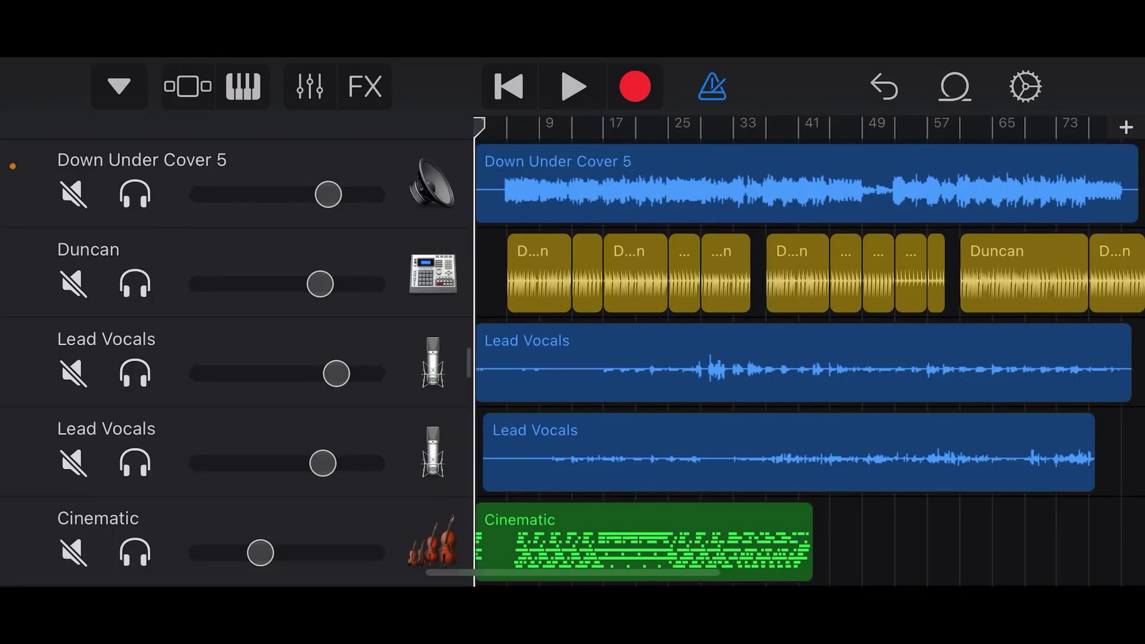
- Select the first and second Lead Vocals tracks in the Tracks view
{"action": "scroll", "coordinate": [805, 358], "scroll_direction": "down", "scroll_amount": 6}
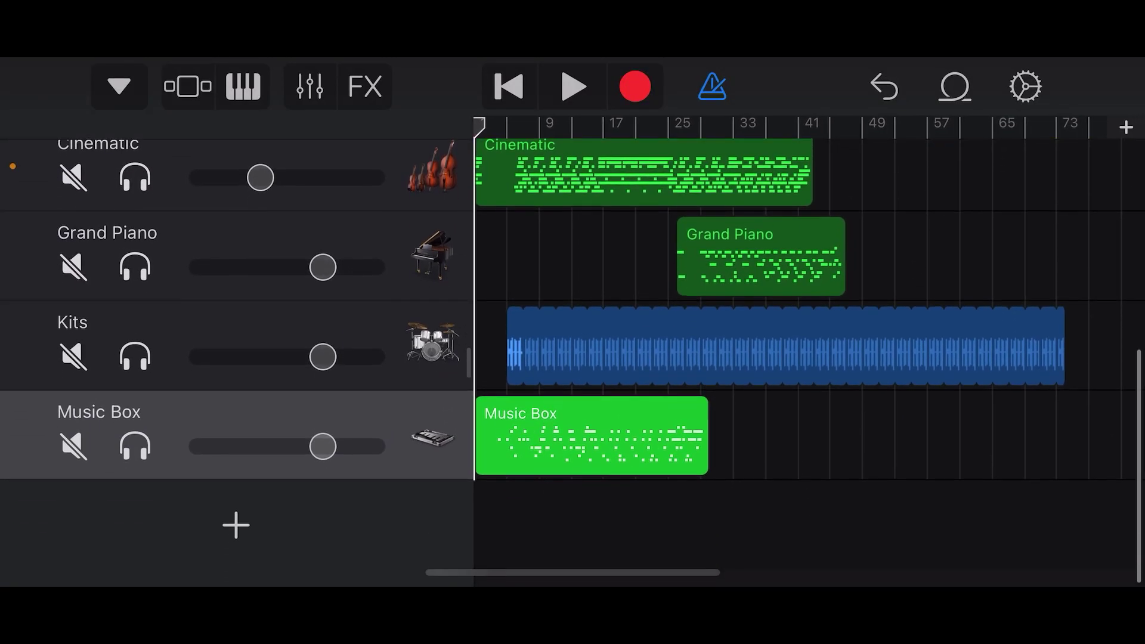
{"action": "scroll", "coordinate": [805, 358], "scroll_direction": "up", "scroll_amount": 5}
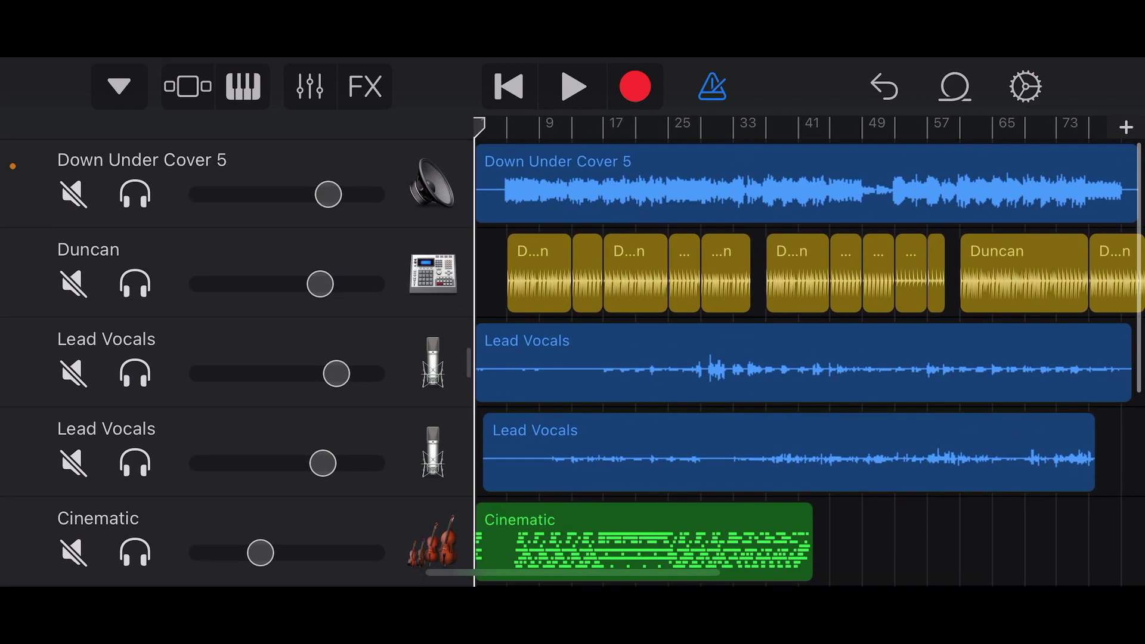
{"action": "scroll", "coordinate": [805, 358], "scroll_direction": "left", "scroll_amount": 5}
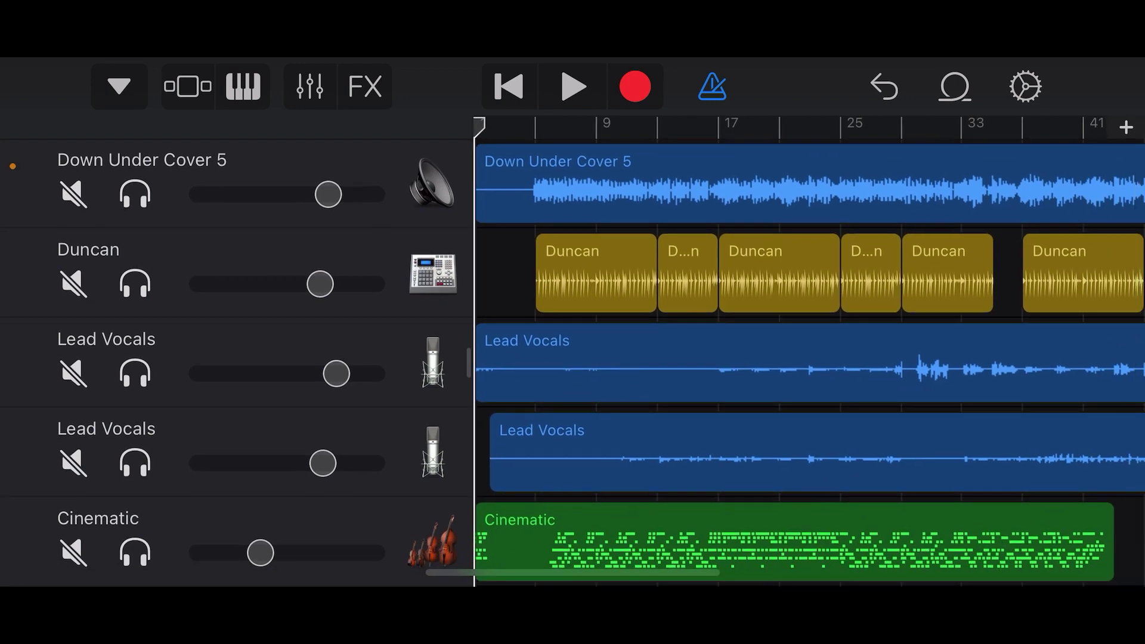
{"action": "scroll", "coordinate": [573, 358], "scroll_direction": "down", "scroll_amount": 5}
{"action": "scroll", "coordinate": [573, 357], "scroll_direction": "up", "scroll_amount": 5}
{"action": "left_click", "coordinate": [239, 340]}
{"action": "left_click", "coordinate": [239, 429]}
- Step through the Cinematic, Grand Piano, Kits and Music Box tracks
{"action": "scroll", "coordinate": [573, 358], "scroll_direction": "down", "scroll_amount": 4}
{"action": "left_click", "coordinate": [239, 298]}
{"action": "left_click", "coordinate": [238, 387]}
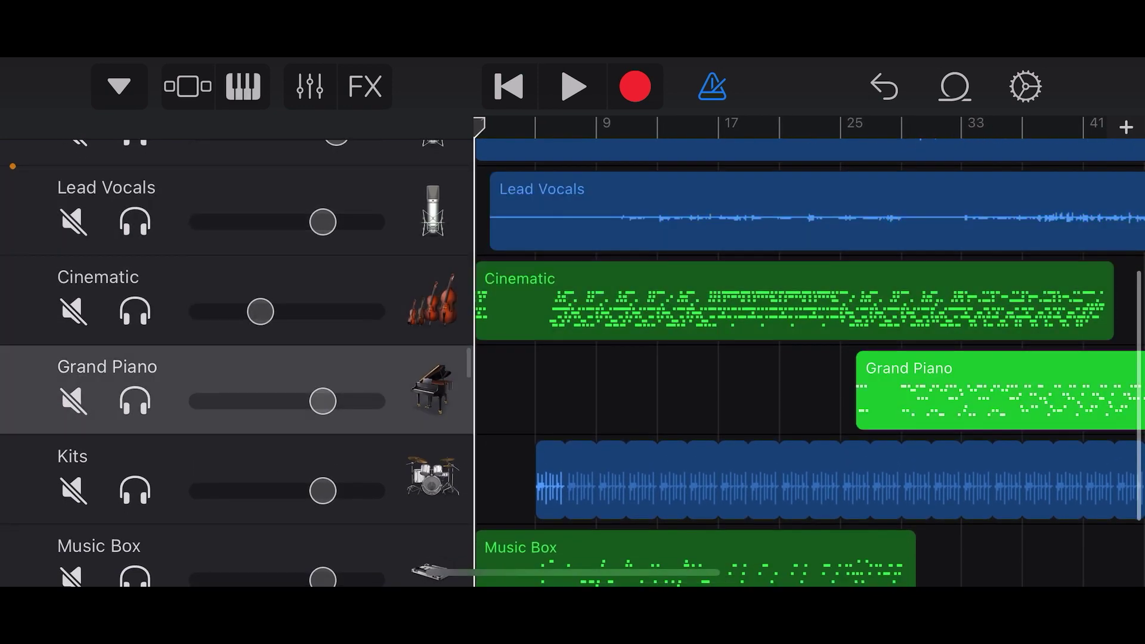
{"action": "scroll", "coordinate": [573, 358], "scroll_direction": "down", "scroll_amount": 2}
{"action": "left_click", "coordinate": [239, 362]}
{"action": "left_click", "coordinate": [238, 451]}
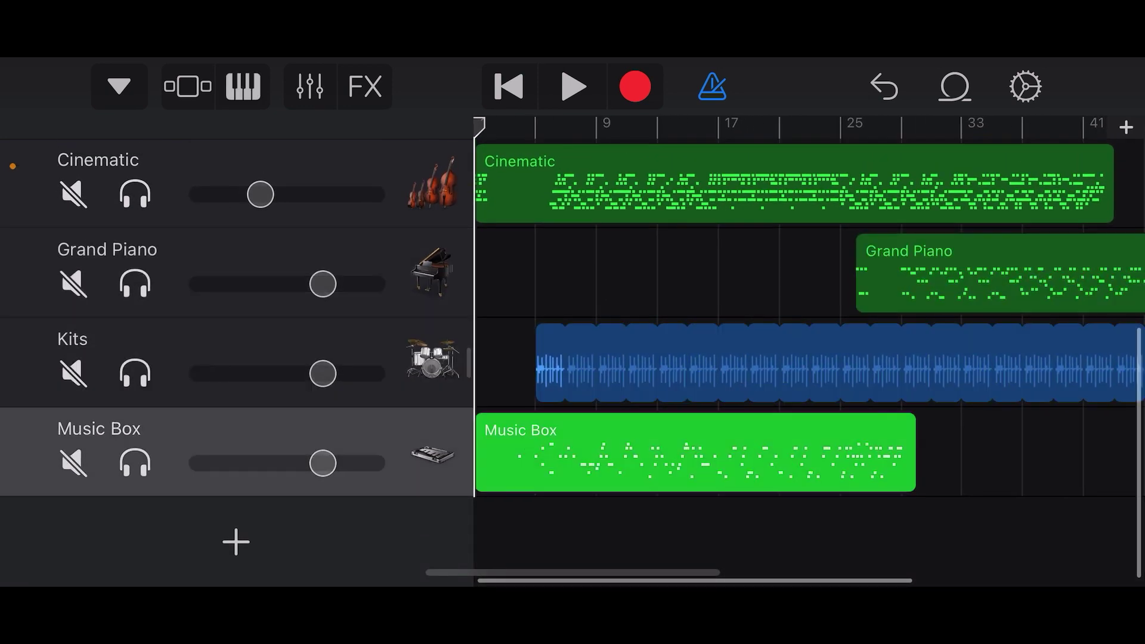
{"action": "scroll", "coordinate": [805, 358], "scroll_direction": "up", "scroll_amount": 6}
{"action": "scroll", "coordinate": [805, 358], "scroll_direction": "down", "scroll_amount": 3}
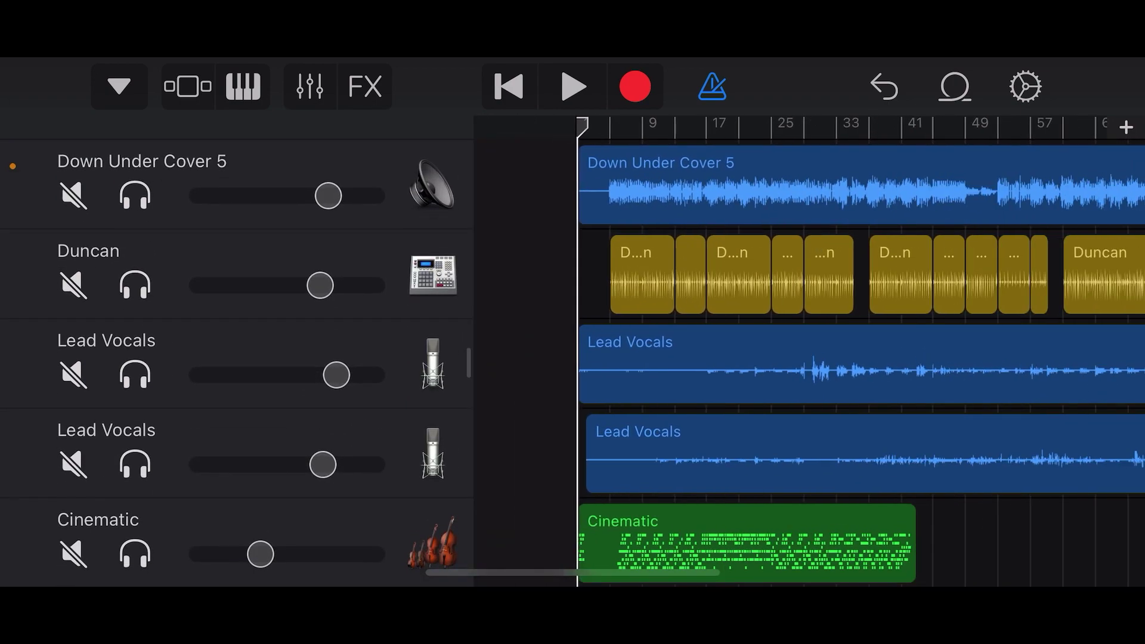
{"action": "scroll", "coordinate": [573, 358], "scroll_direction": "down", "scroll_amount": 5}
{"action": "scroll", "coordinate": [573, 358], "scroll_direction": "up", "scroll_amount": 5}
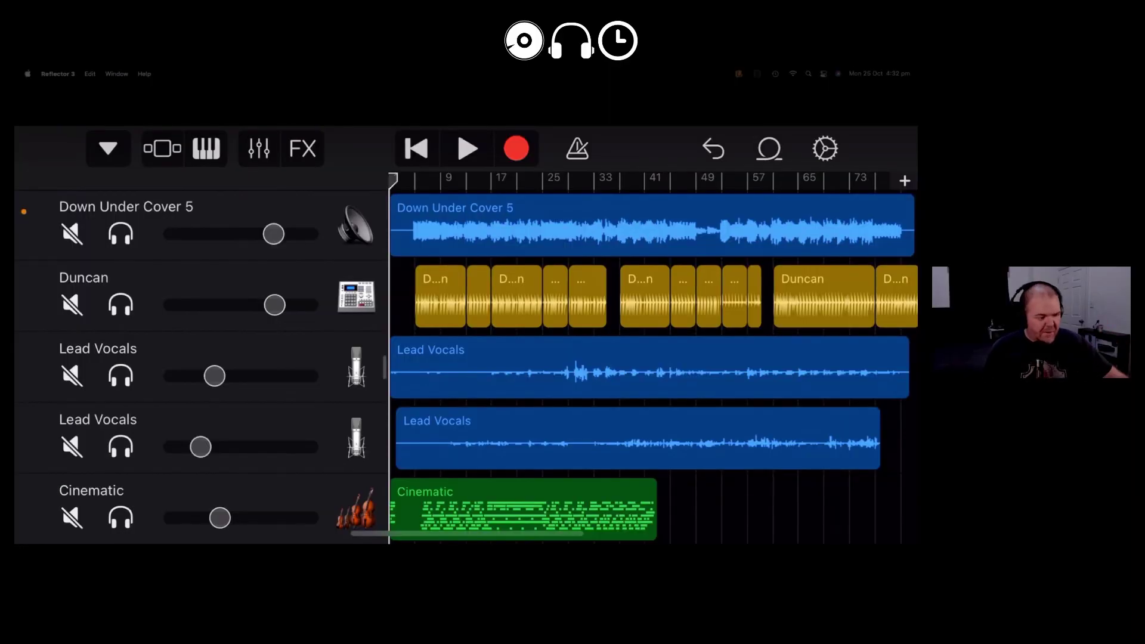
- Save and close the song via My Songs, returning to the song browser
{"action": "scroll", "coordinate": [466, 367], "scroll_direction": "down", "scroll_amount": 5}
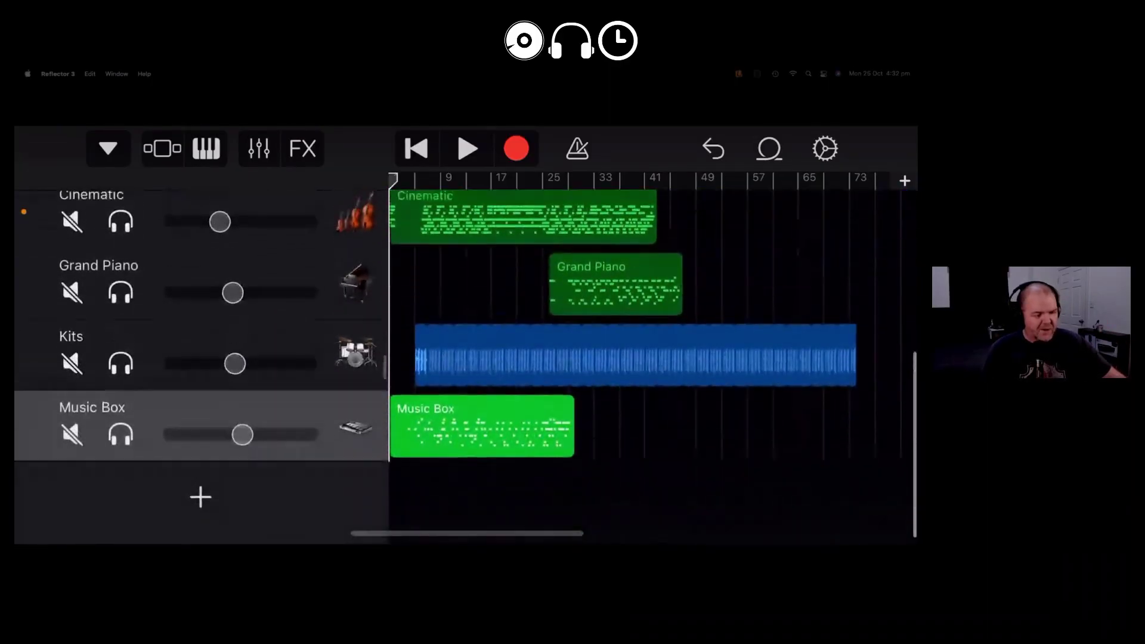
{"action": "scroll", "coordinate": [466, 367], "scroll_direction": "up", "scroll_amount": 5}
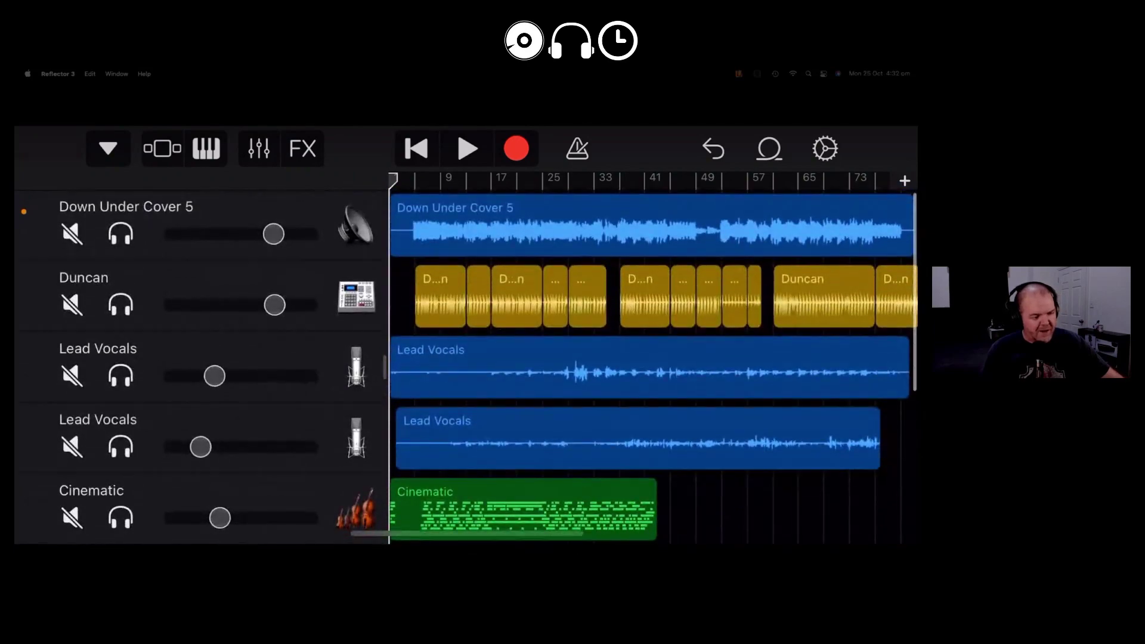
{"action": "left_click", "coordinate": [108, 148]}
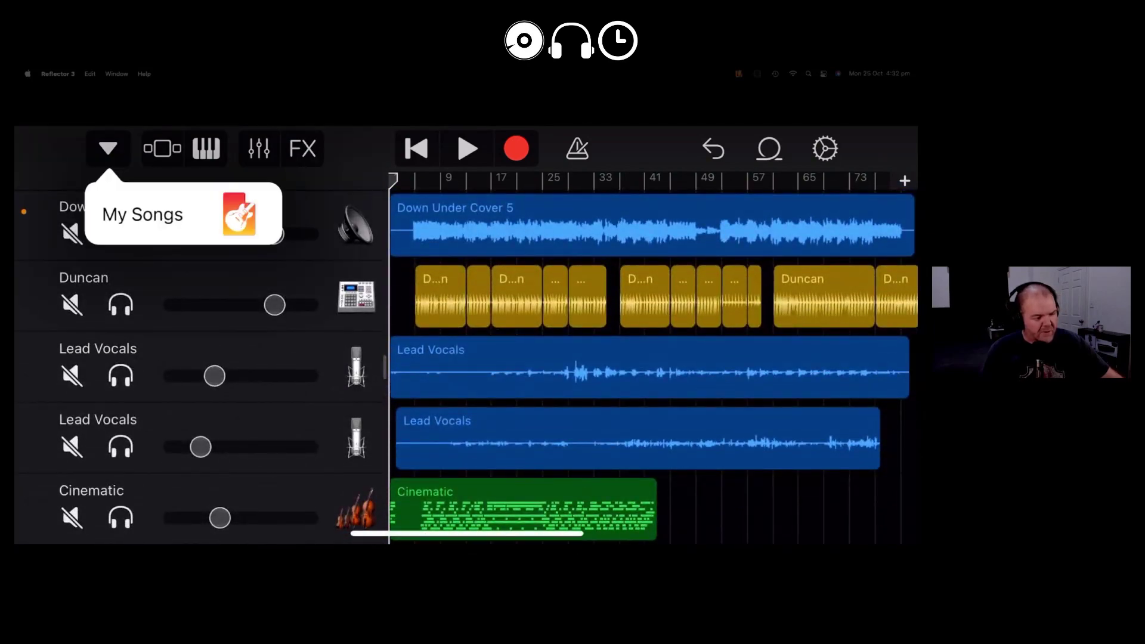
{"action": "left_click", "coordinate": [143, 215]}
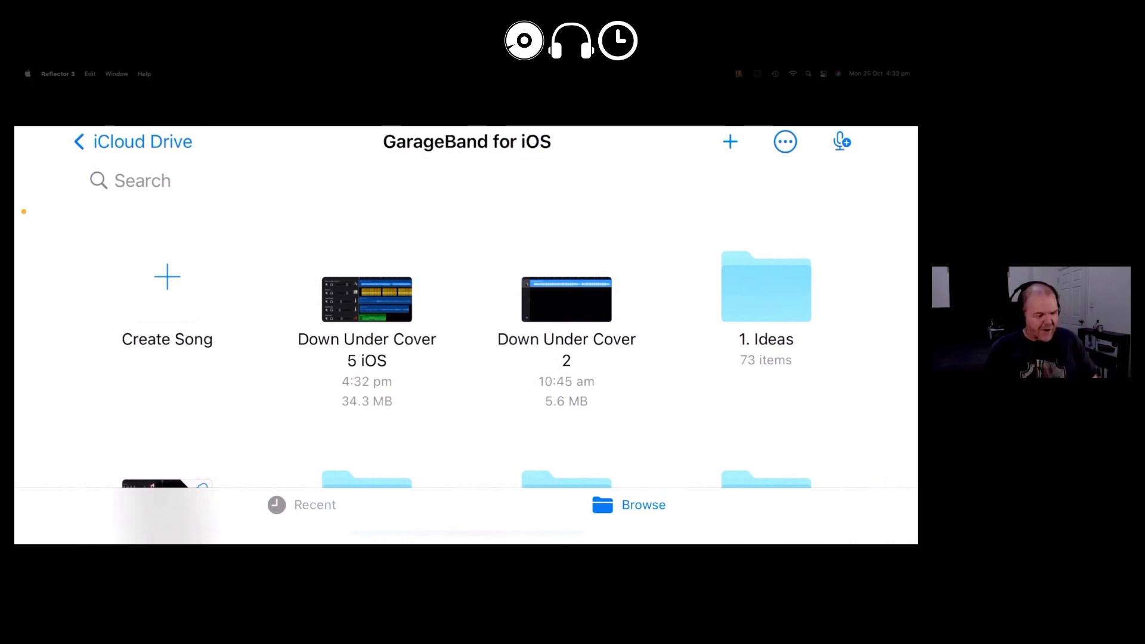
{"action": "scroll", "coordinate": [469, 352], "scroll_direction": "down", "scroll_amount": 3}
{"action": "scroll", "coordinate": [469, 352], "scroll_direction": "up", "scroll_amount": 3}
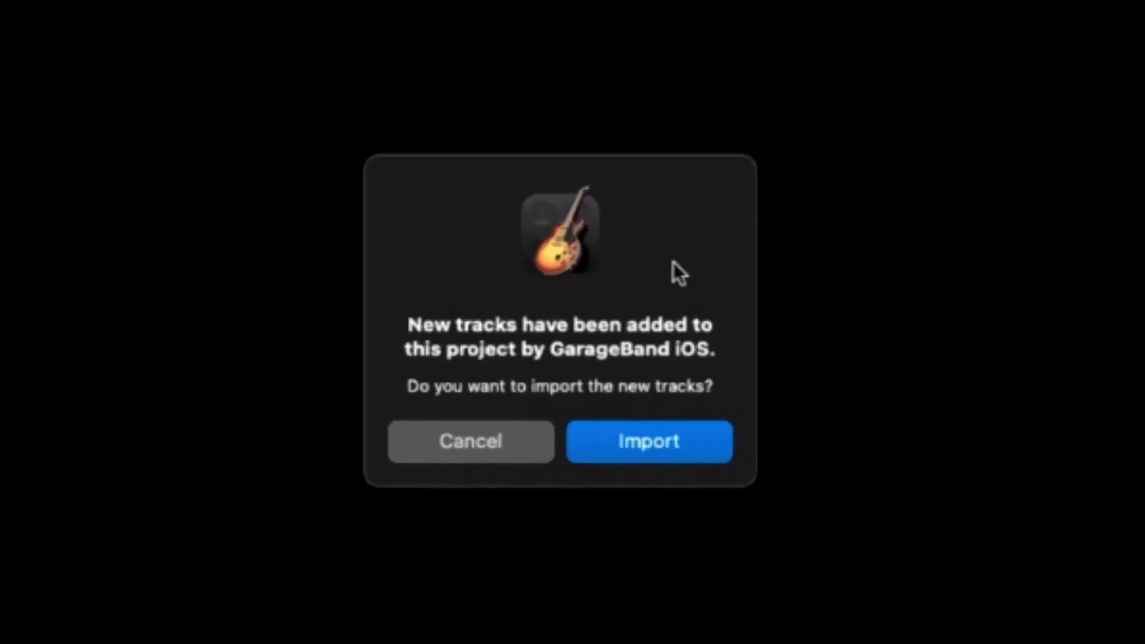
- Import the iOS-added tracks, acknowledge the import, and download the needed additional content
{"action": "left_click", "coordinate": [655, 440]}
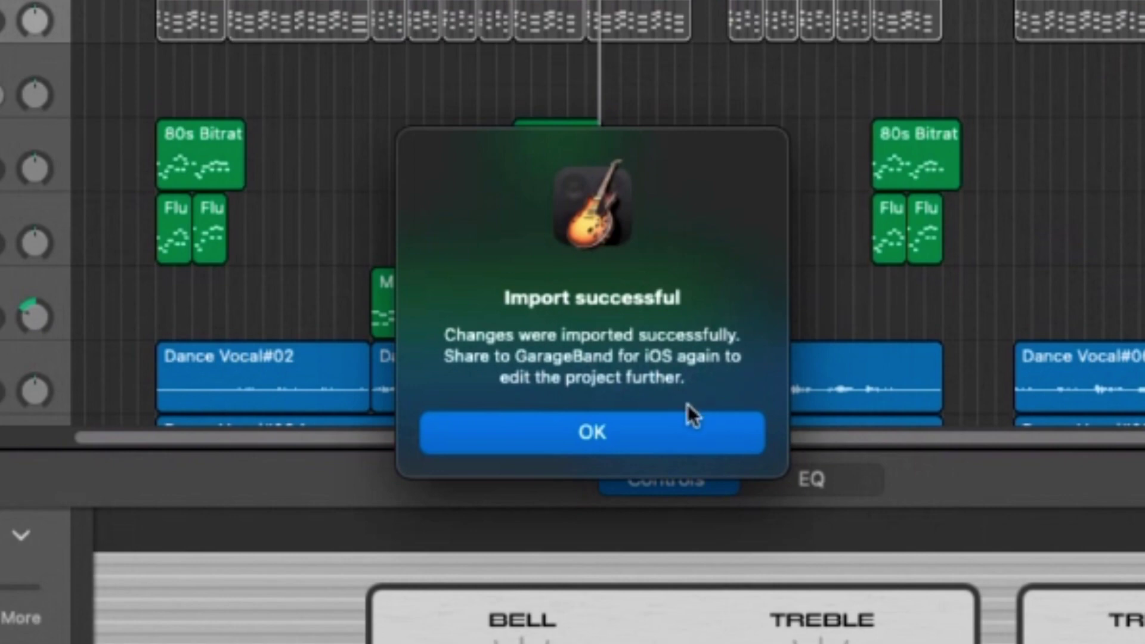
{"action": "left_click", "coordinate": [646, 435]}
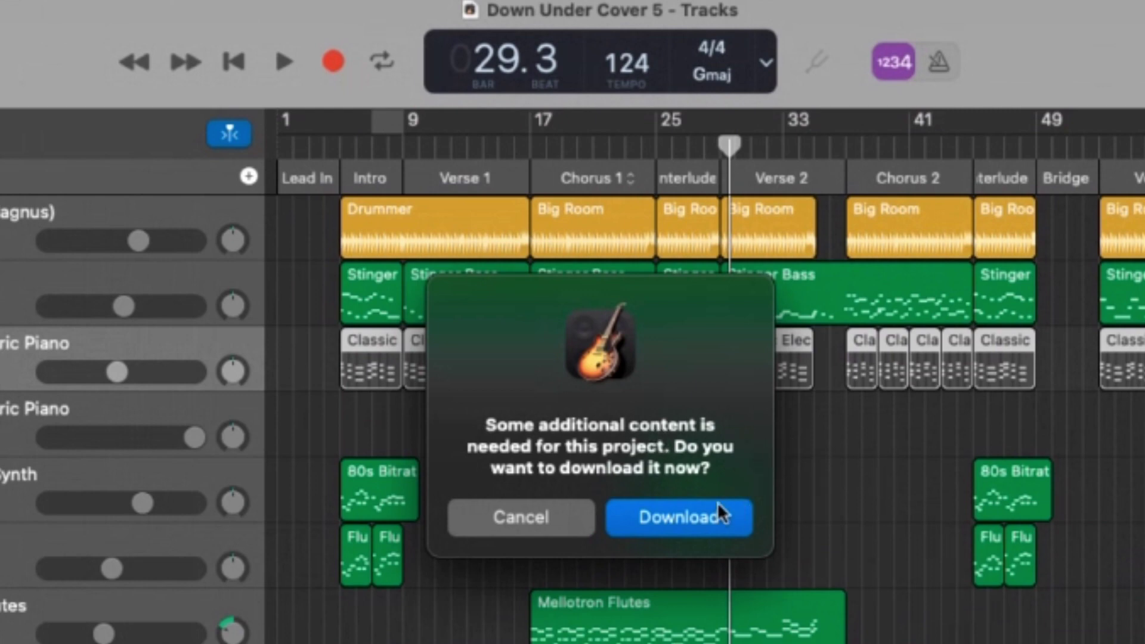
{"action": "left_click", "coordinate": [704, 518]}
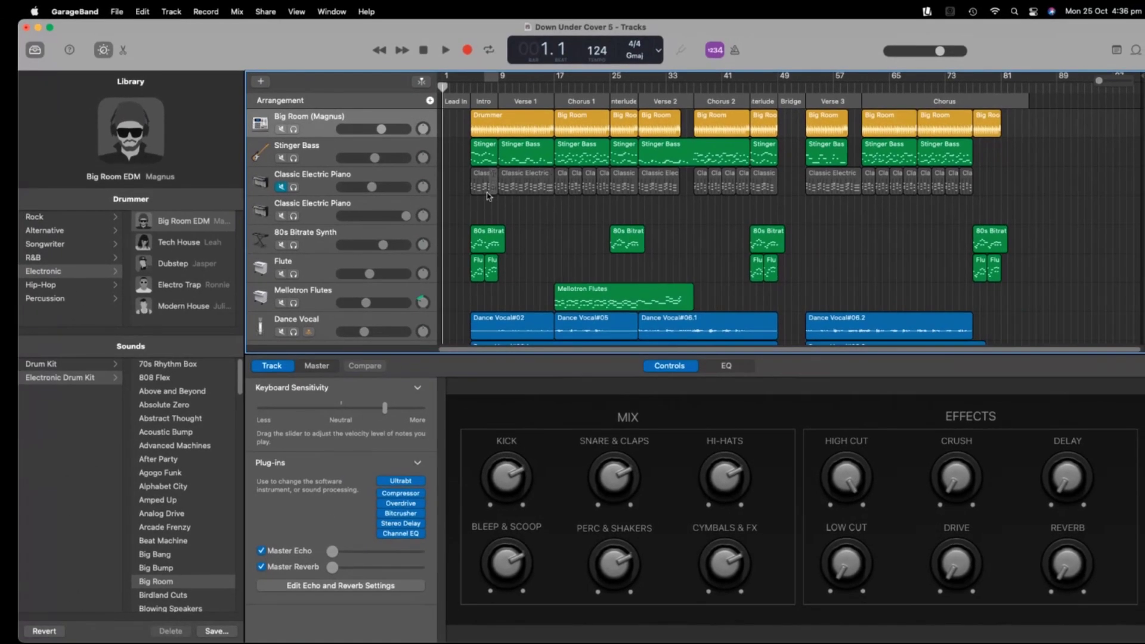
- Scroll to the end of the track list and select Silverlake and both Lead Vocals tracks
{"action": "scroll", "coordinate": [477, 191], "scroll_direction": "down", "scroll_amount": 1}
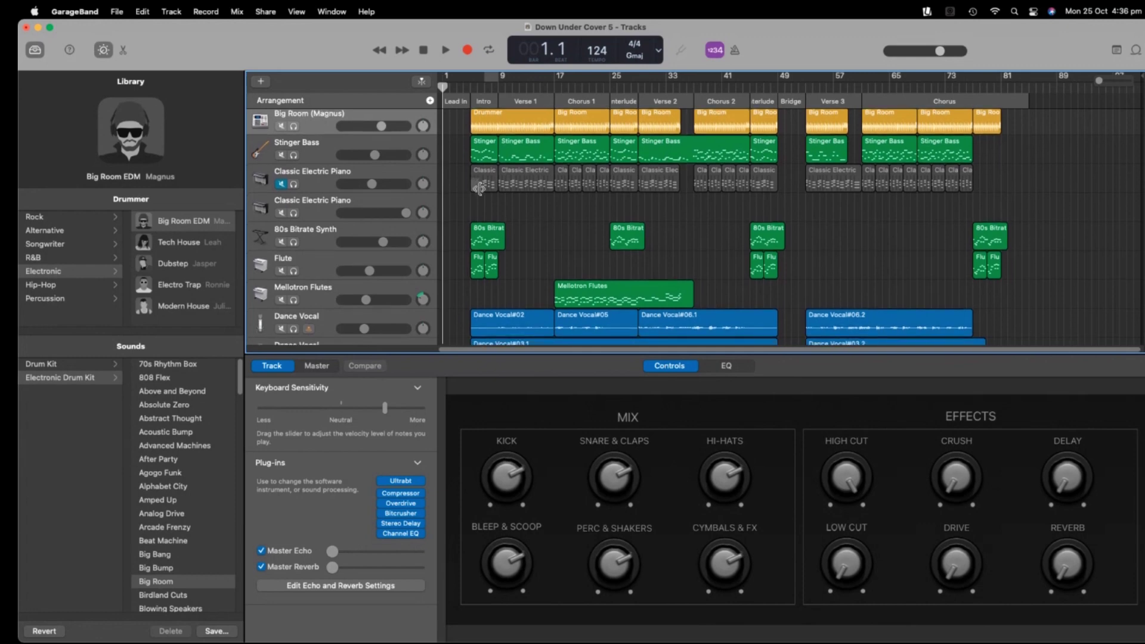
{"action": "scroll", "coordinate": [461, 186], "scroll_direction": "down", "scroll_amount": 5}
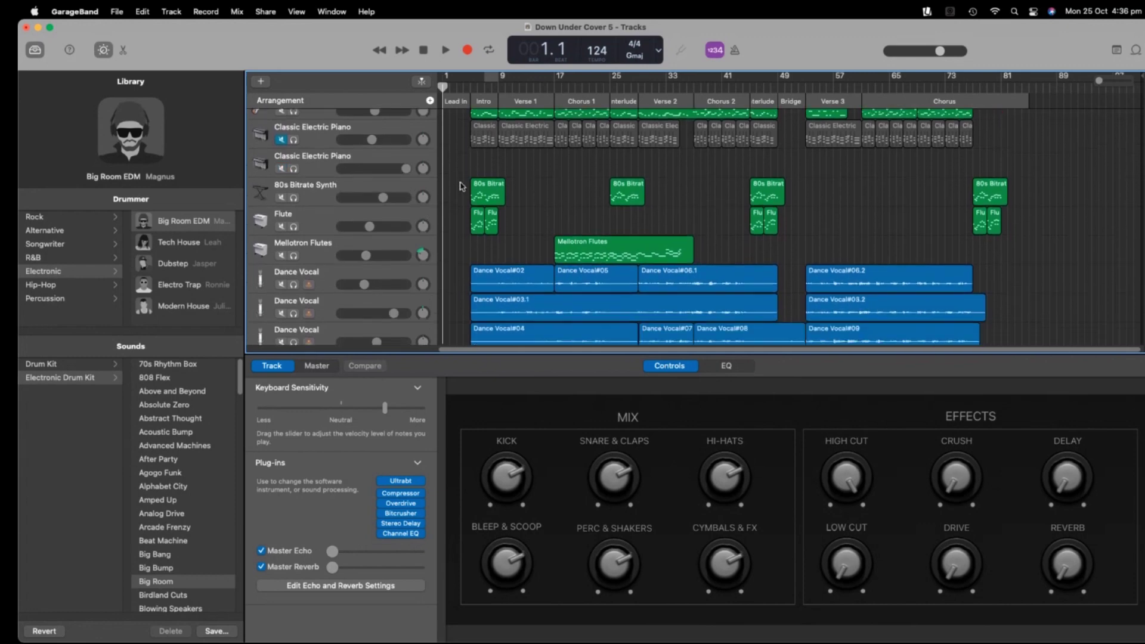
{"action": "scroll", "coordinate": [460, 186], "scroll_direction": "down", "scroll_amount": 6}
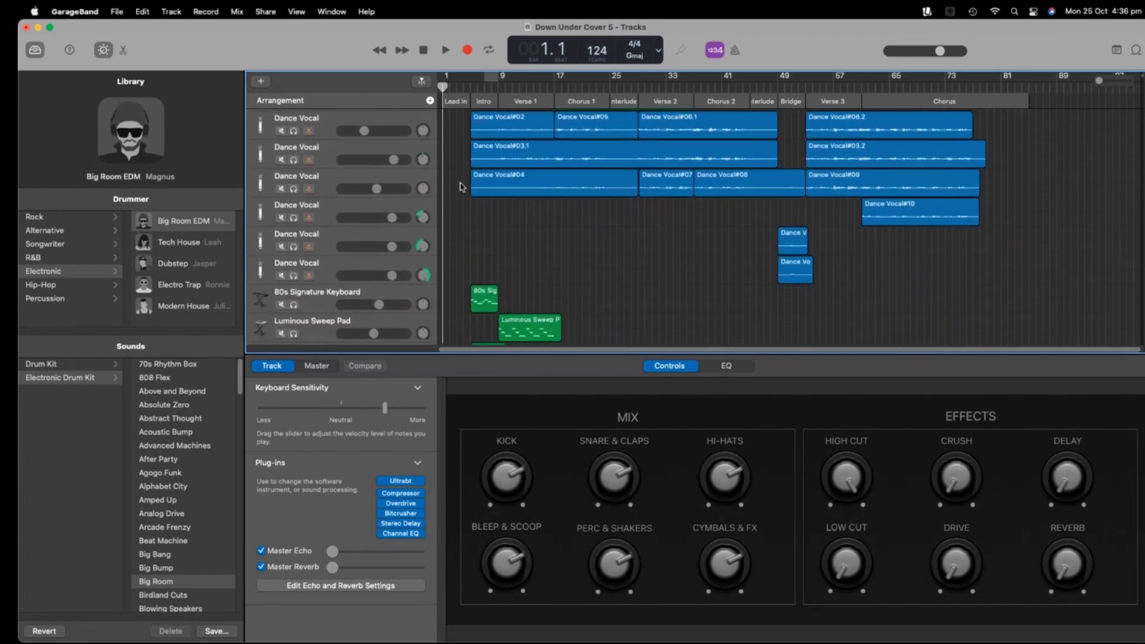
{"action": "scroll", "coordinate": [522, 164], "scroll_direction": "down", "scroll_amount": 8}
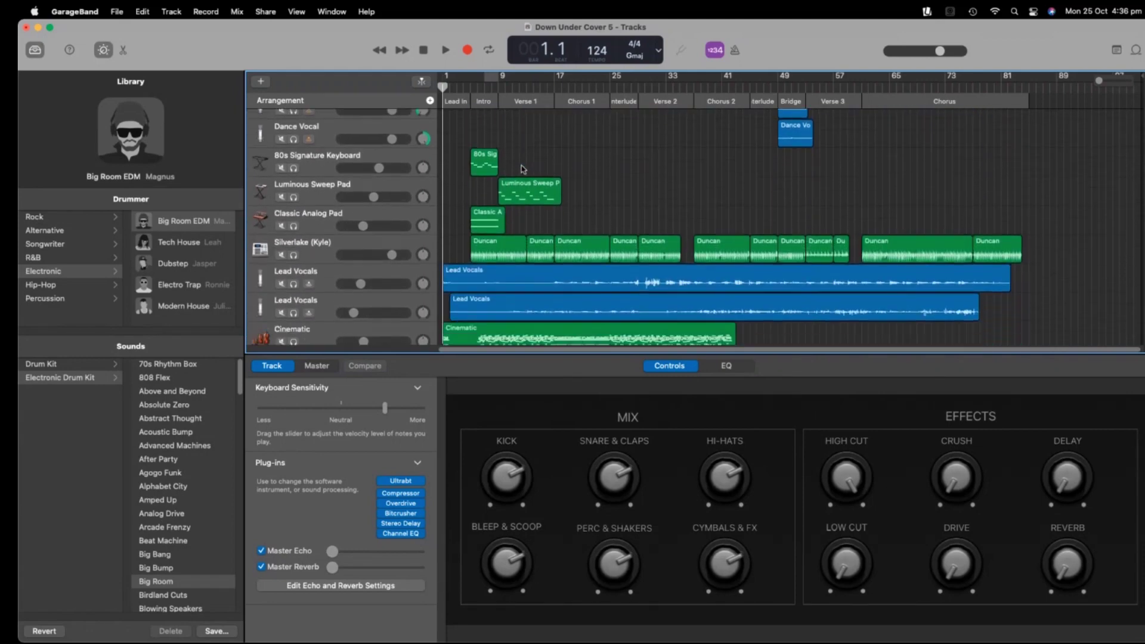
{"action": "scroll", "coordinate": [522, 169], "scroll_direction": "down", "scroll_amount": 4}
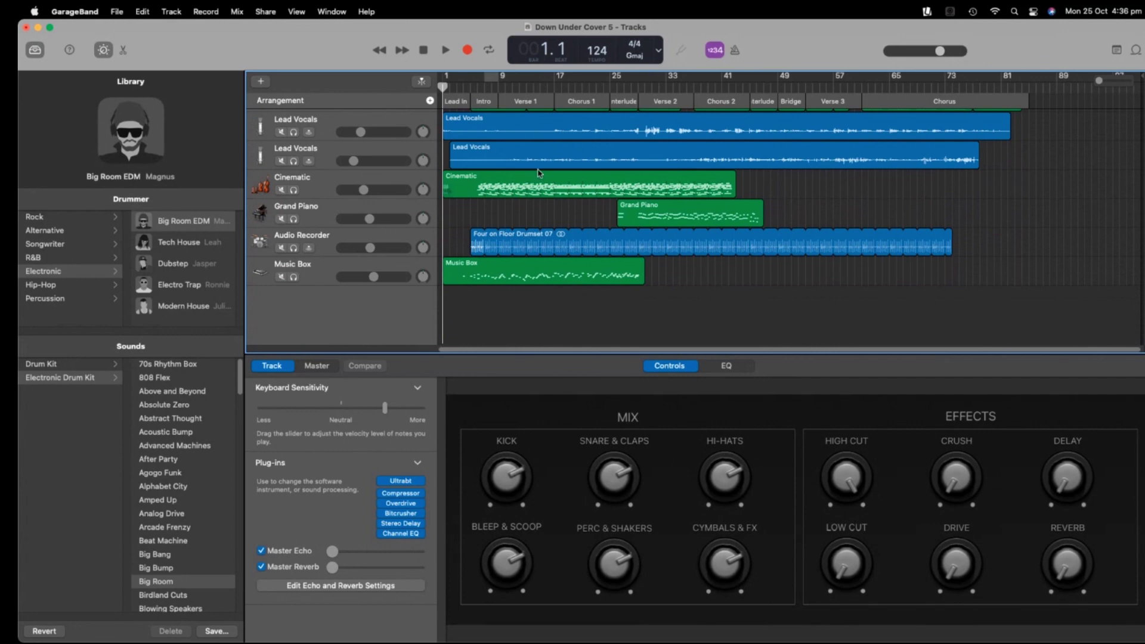
{"action": "scroll", "coordinate": [519, 185], "scroll_direction": "up", "scroll_amount": 4}
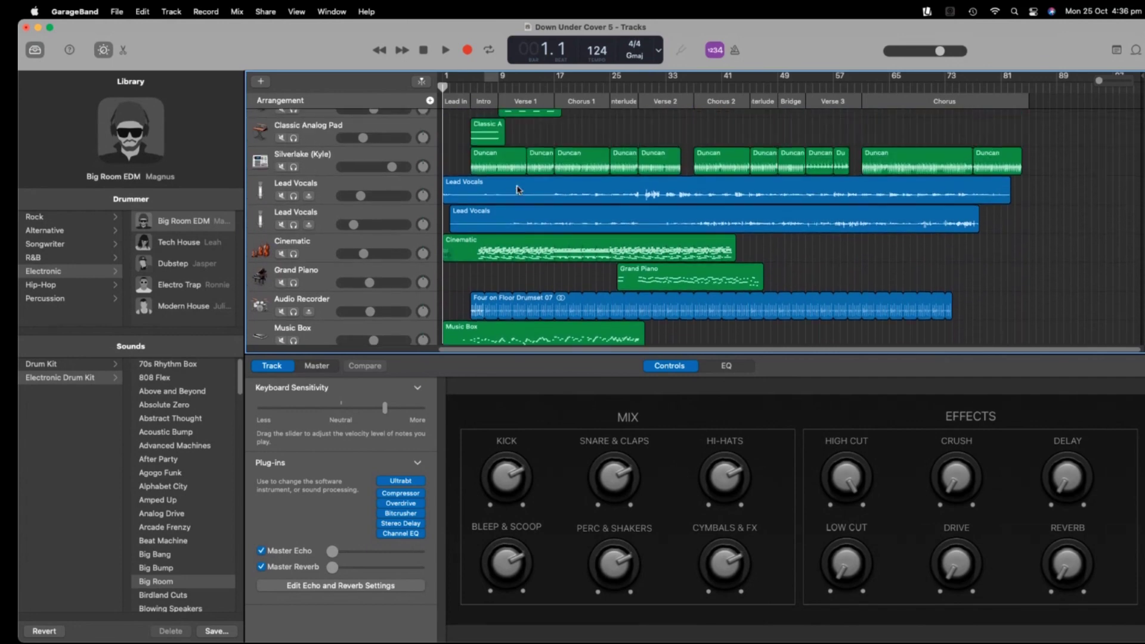
{"action": "left_click", "coordinate": [434, 161]}
{"action": "left_click", "coordinate": [432, 189]}
{"action": "left_click", "coordinate": [431, 217]}
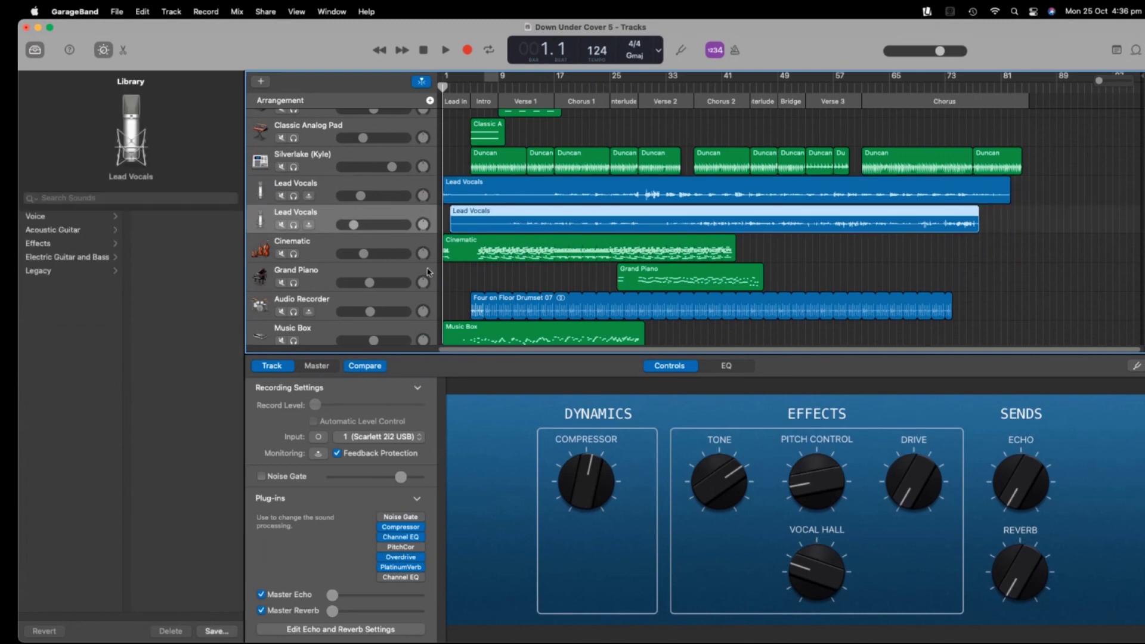
- Inspect the Cinematic, Audio Recorder, Grand Piano, Music Box, Lead Vocals and Silverlake tracks
{"action": "left_click", "coordinate": [432, 245]}
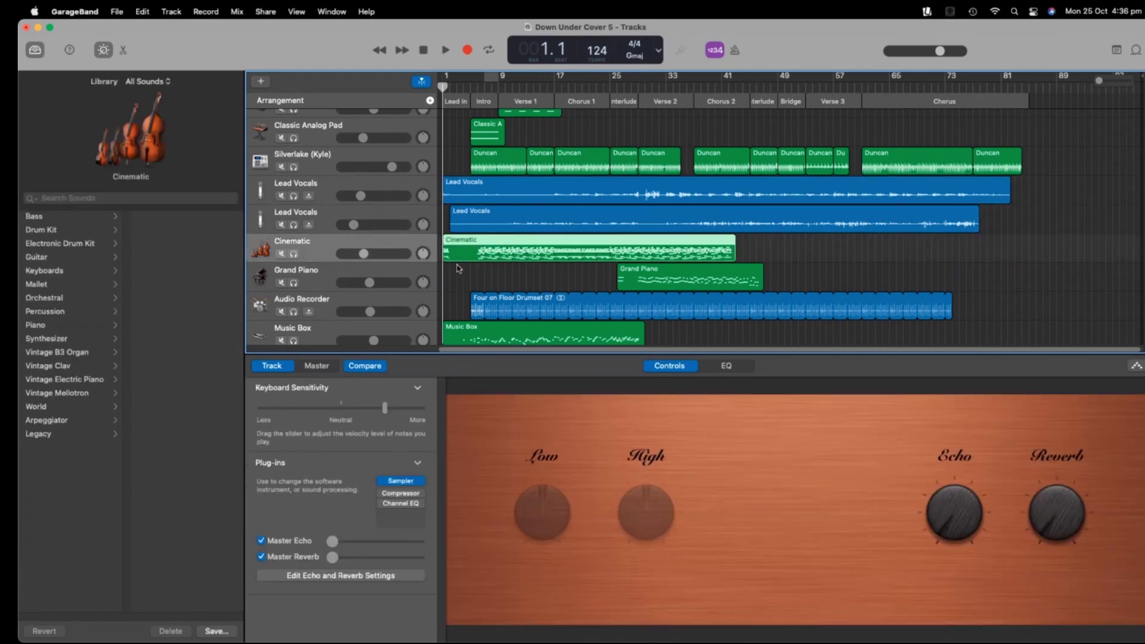
{"action": "left_click", "coordinate": [435, 301]}
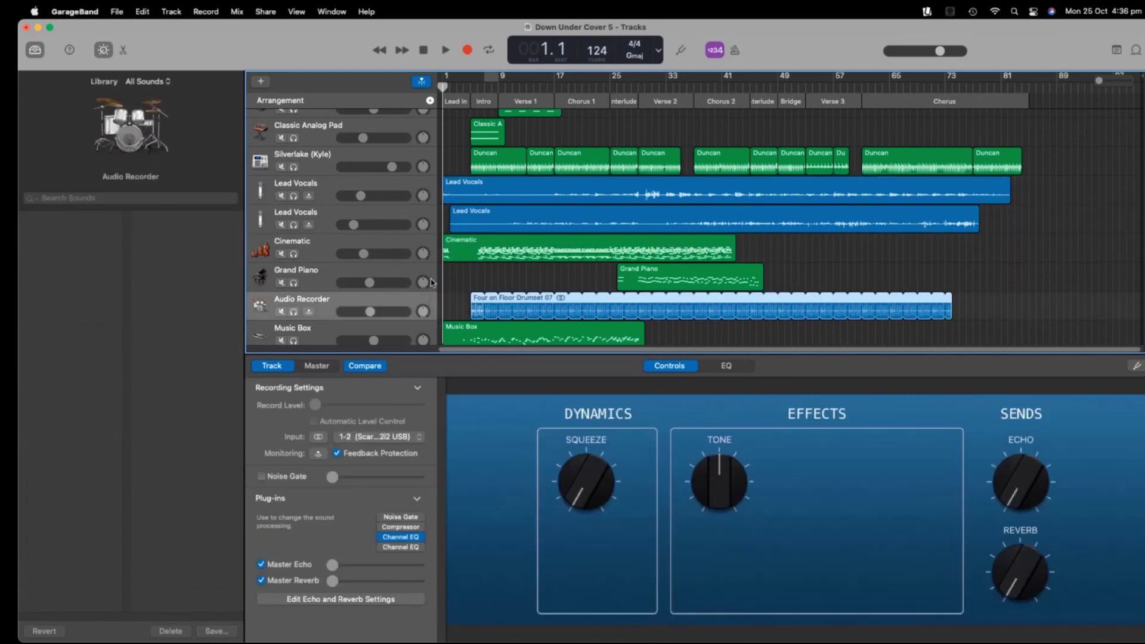
{"action": "left_click", "coordinate": [432, 272]}
{"action": "scroll", "coordinate": [424, 281], "scroll_direction": "down", "scroll_amount": 2}
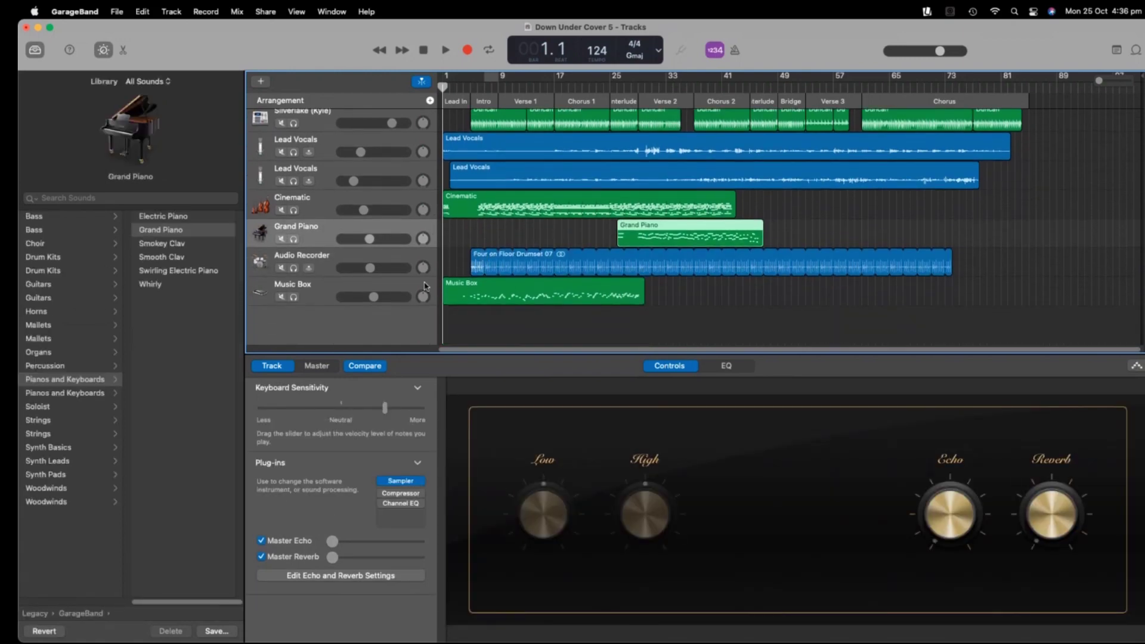
{"action": "left_click", "coordinate": [421, 291]}
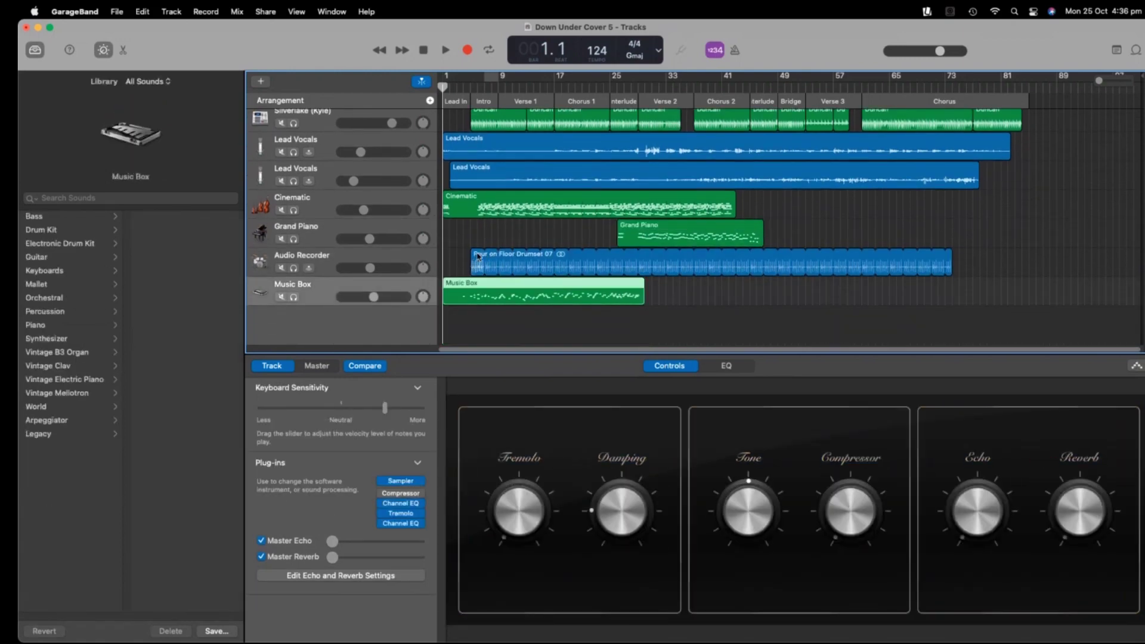
{"action": "scroll", "coordinate": [477, 258], "scroll_direction": "up", "scroll_amount": 3}
{"action": "scroll", "coordinate": [477, 258], "scroll_direction": "up", "scroll_amount": 2}
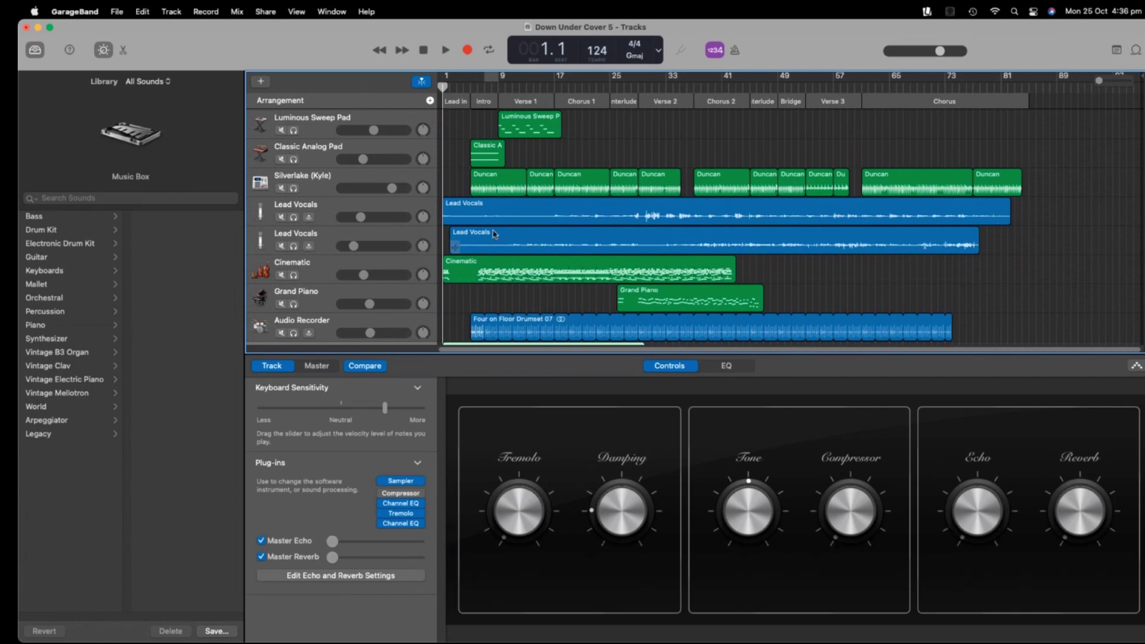
{"action": "left_click", "coordinate": [435, 234]}
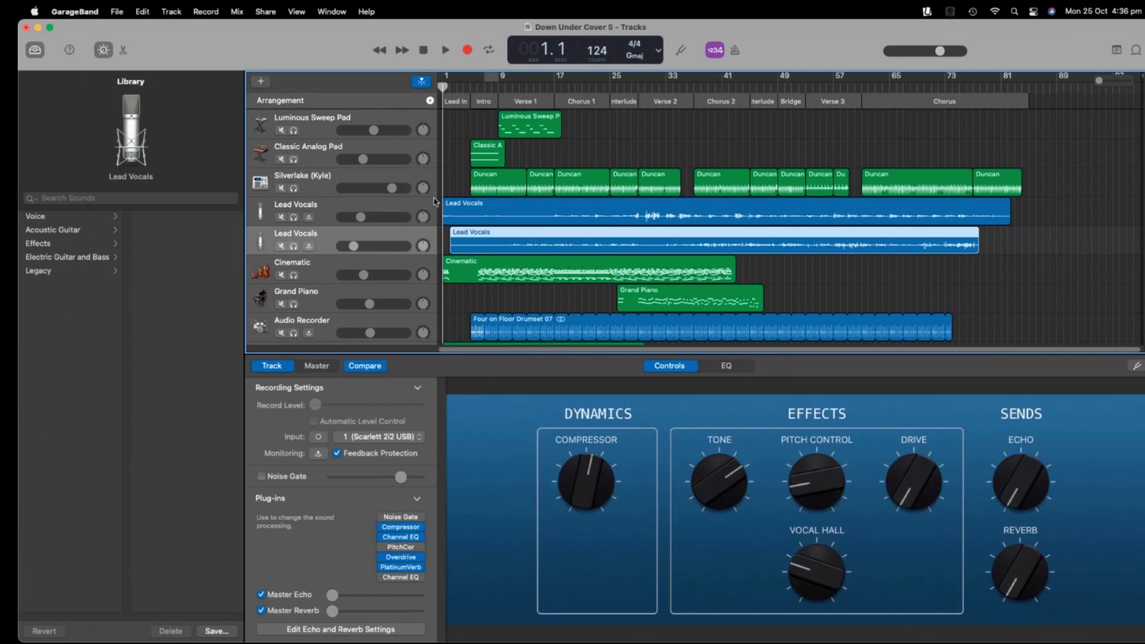
{"action": "left_click", "coordinate": [435, 175]}
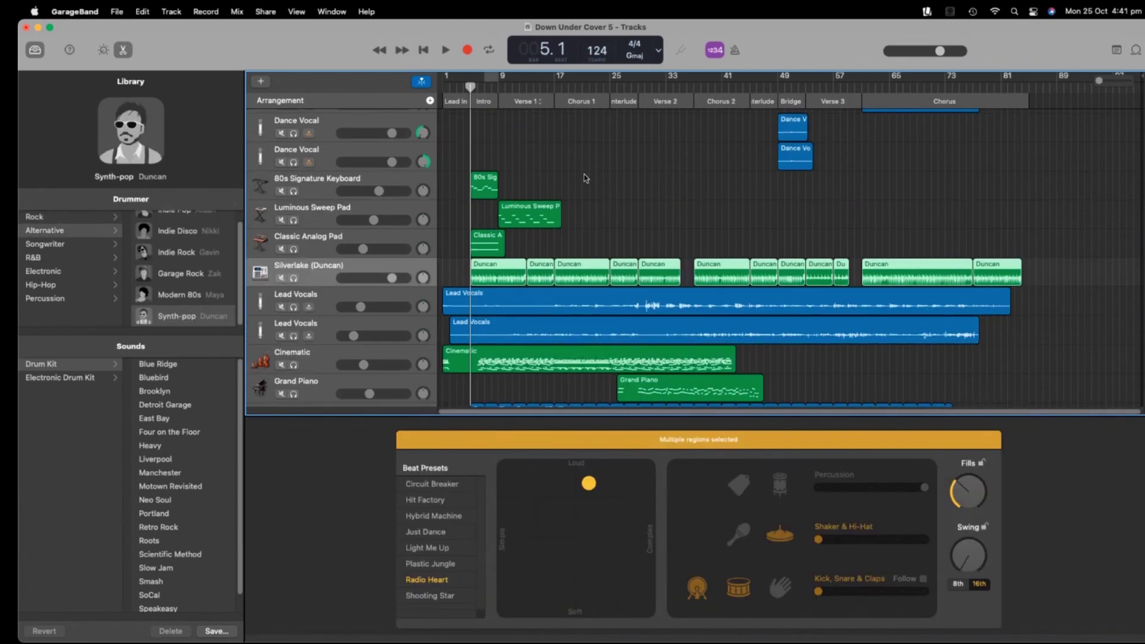
- Solo the Silverlake drummer, play it alone, stop, then unsolo it
{"action": "scroll", "coordinate": [584, 176], "scroll_direction": "down", "scroll_amount": 3}
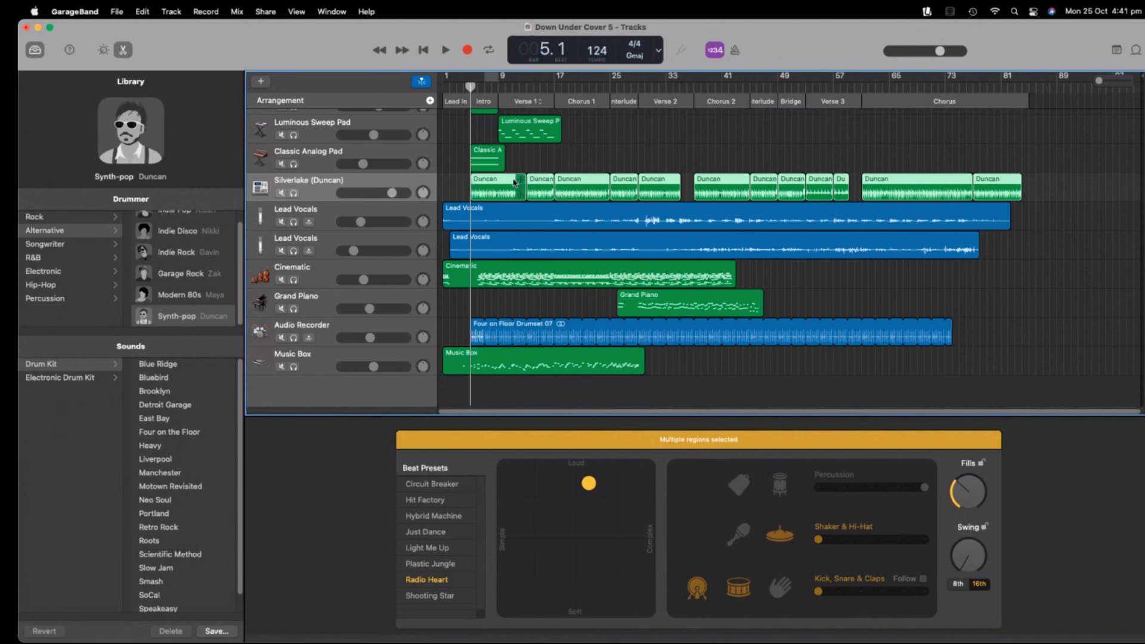
{"action": "left_click", "coordinate": [294, 193]}
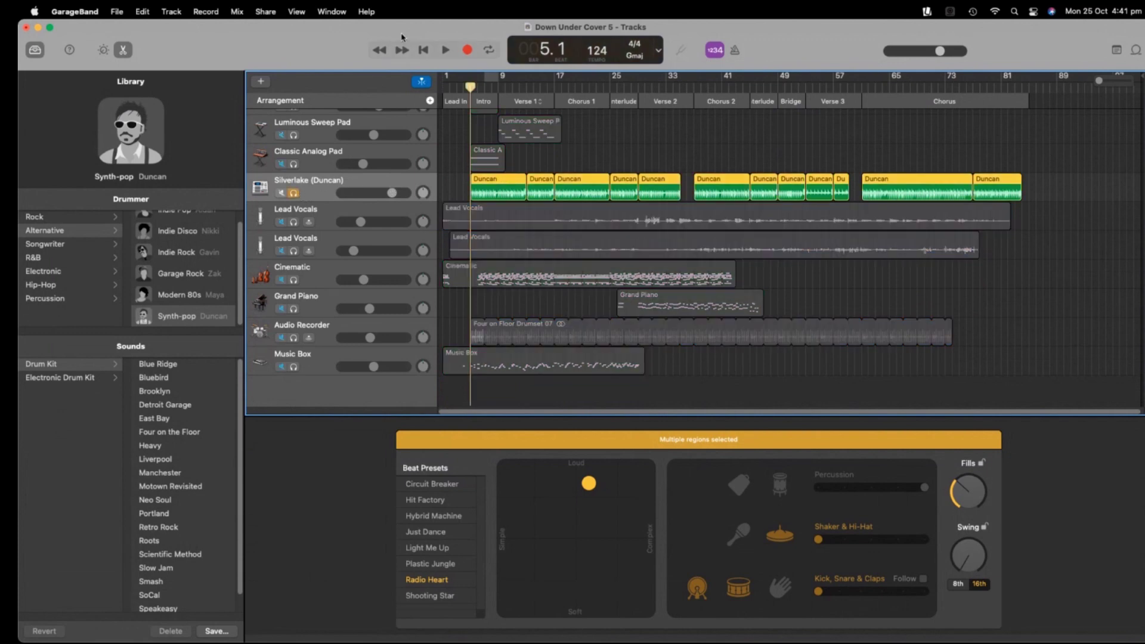
{"action": "left_click", "coordinate": [445, 50]}
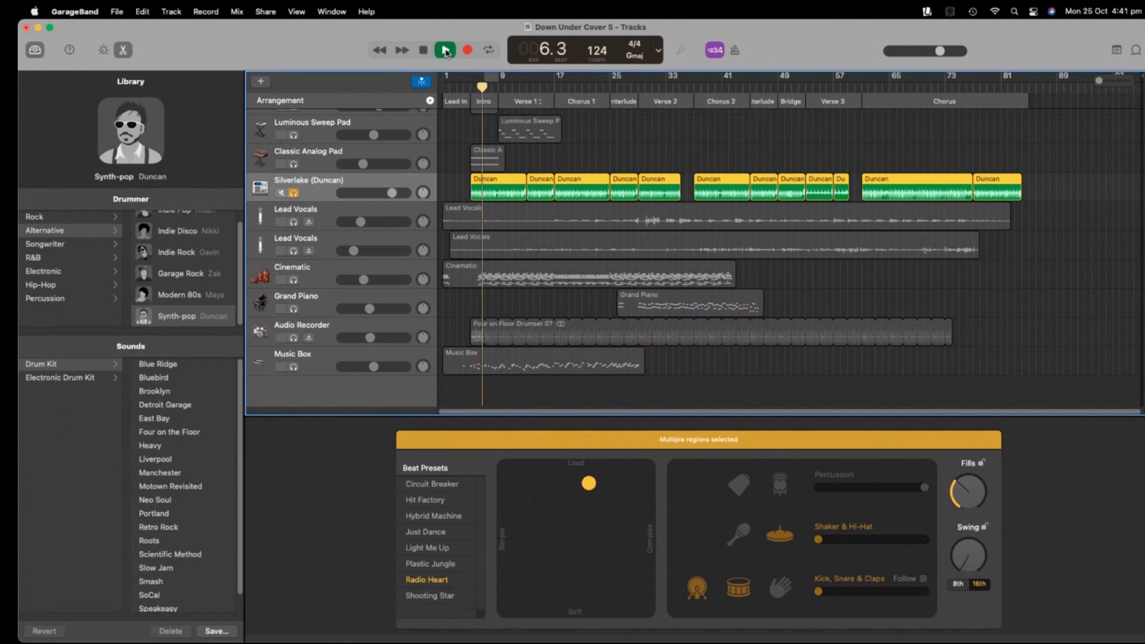
{"action": "left_click", "coordinate": [446, 50]}
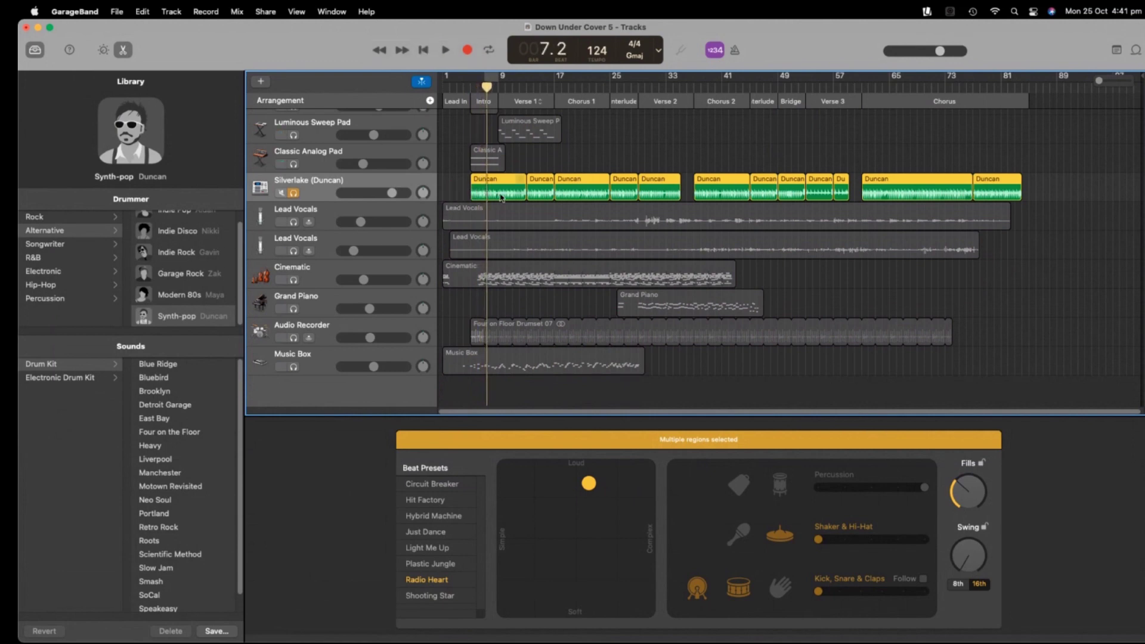
{"action": "key", "text": "super+a"}
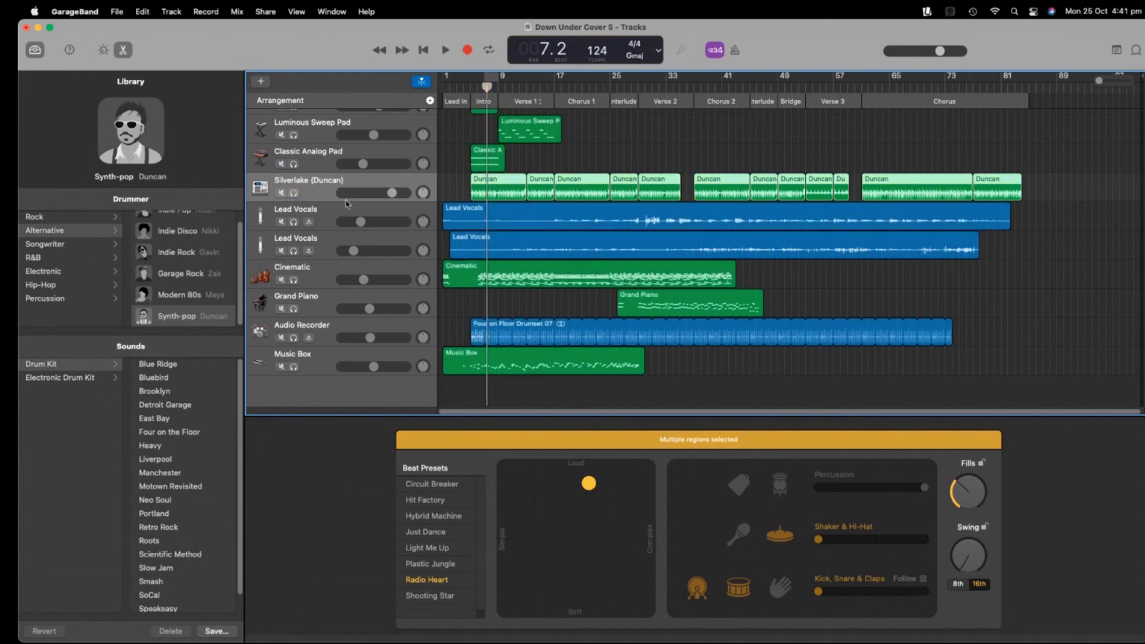
- Solo both Lead Vocals, Cinematic, Grand Piano, Audio Recorder and Music Box tracks
{"action": "left_click", "coordinate": [294, 222]}
{"action": "left_click", "coordinate": [293, 251]}
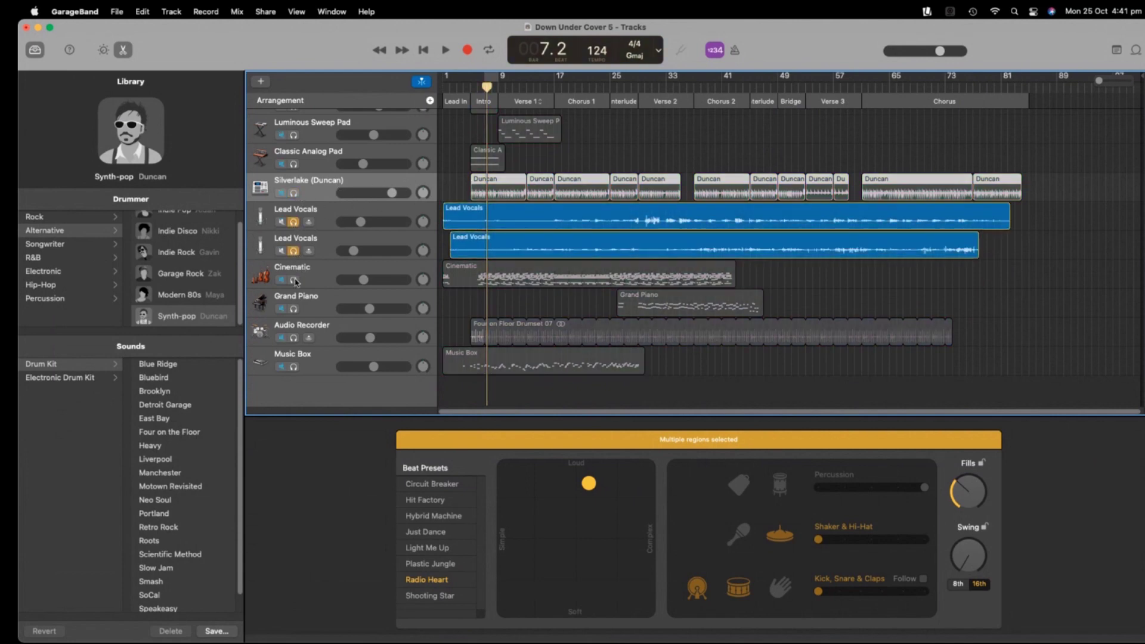
{"action": "left_click", "coordinate": [294, 280]}
{"action": "left_click", "coordinate": [294, 309]}
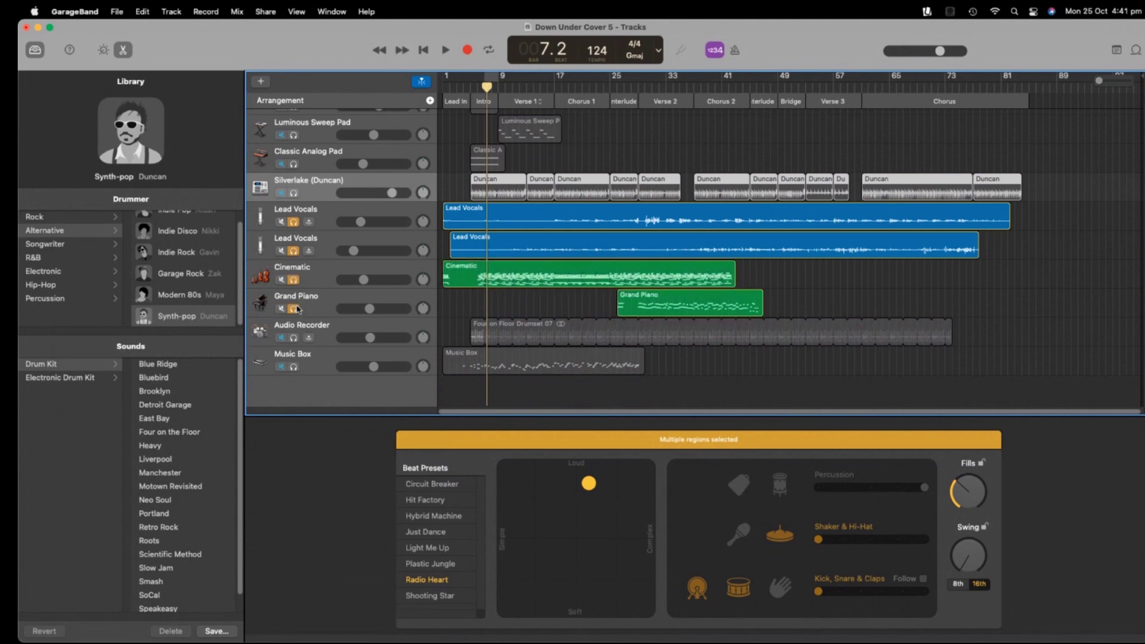
{"action": "left_click", "coordinate": [294, 338]}
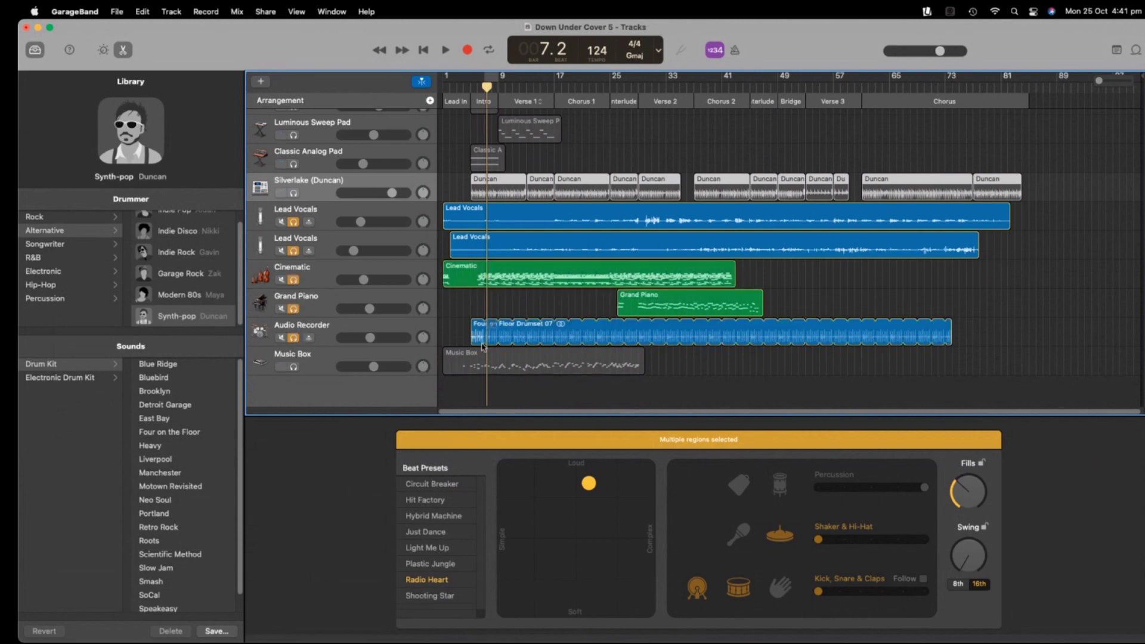
{"action": "left_click", "coordinate": [294, 368]}
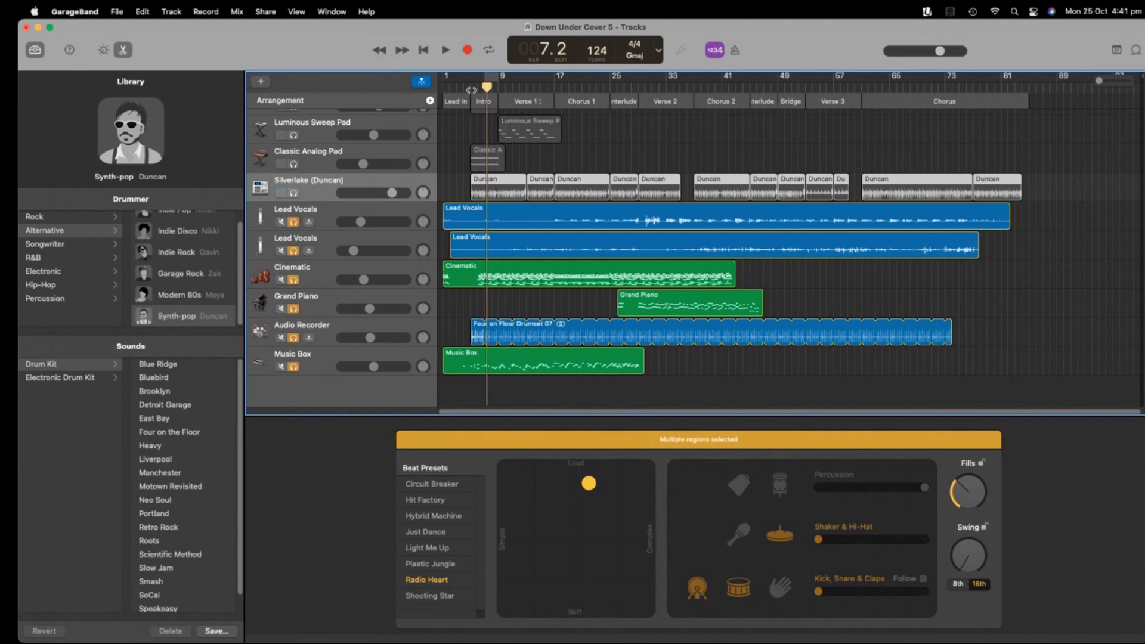
- Play the soloed mix from bar 30, stop, then unsolo the Cinematic track
{"action": "left_click_drag", "start_coordinate": [486, 87], "coordinate": [645, 86]}
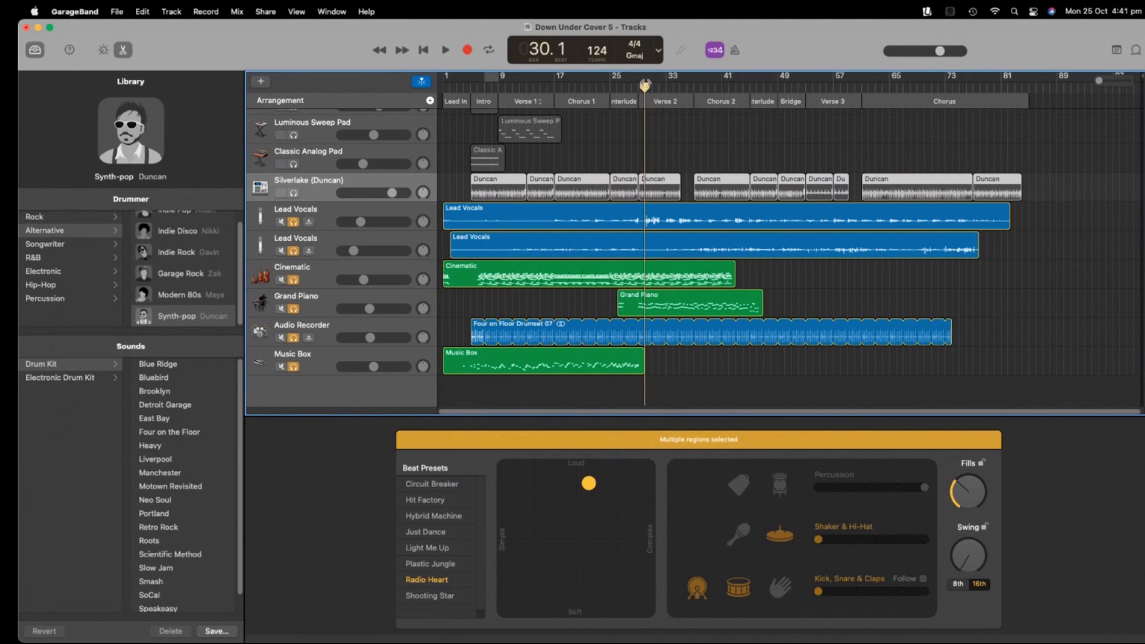
{"action": "left_click", "coordinate": [445, 51]}
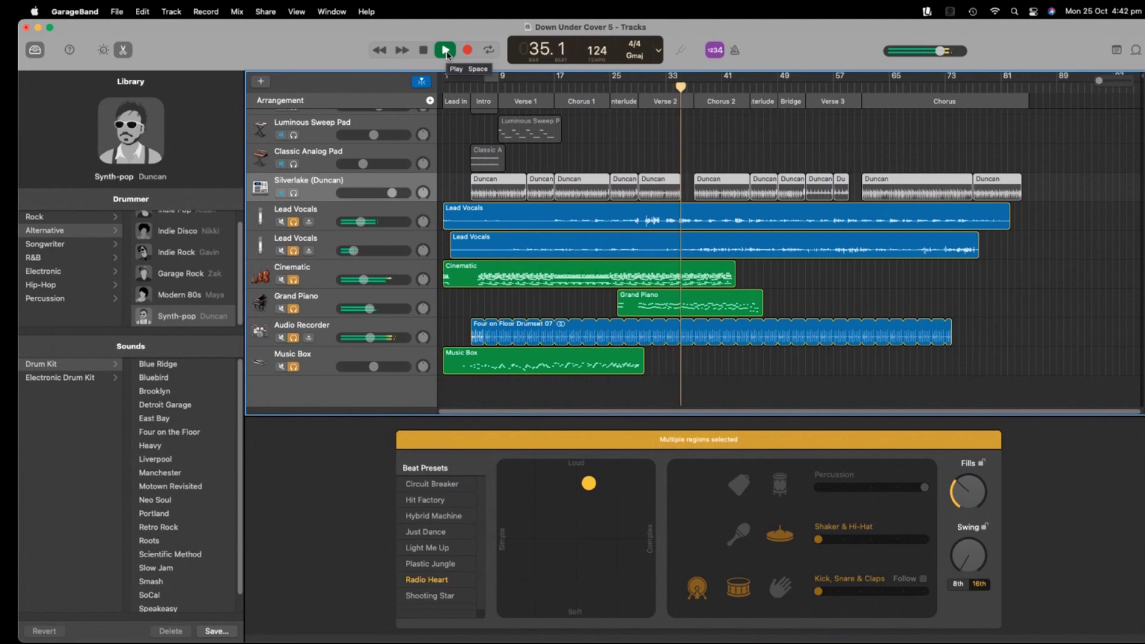
{"action": "left_click", "coordinate": [445, 52]}
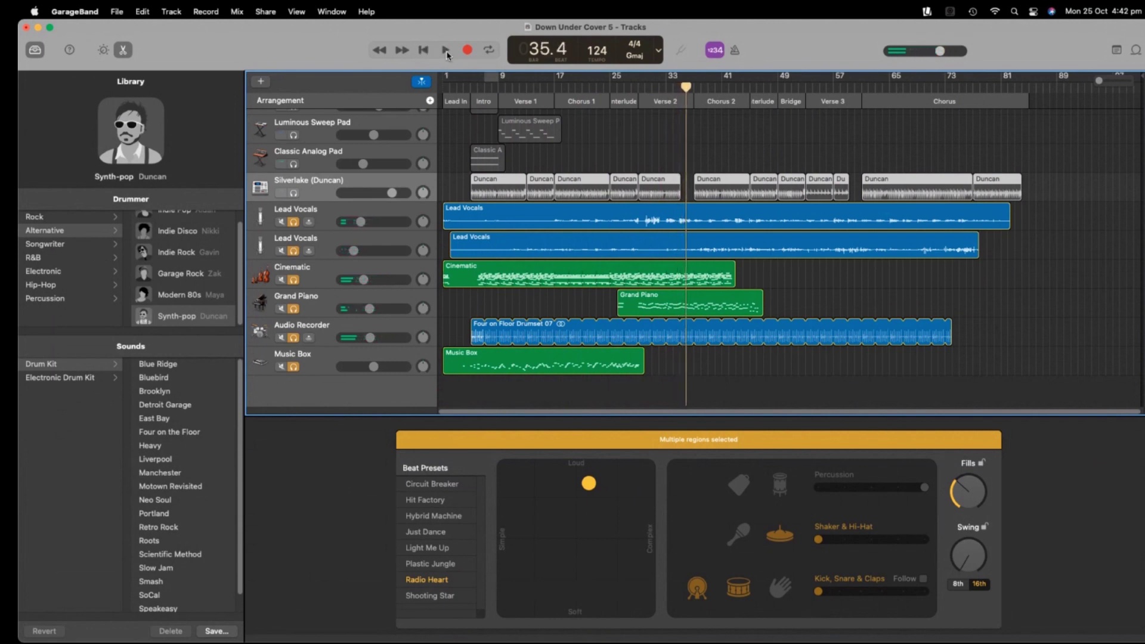
{"action": "left_click", "coordinate": [294, 280]}
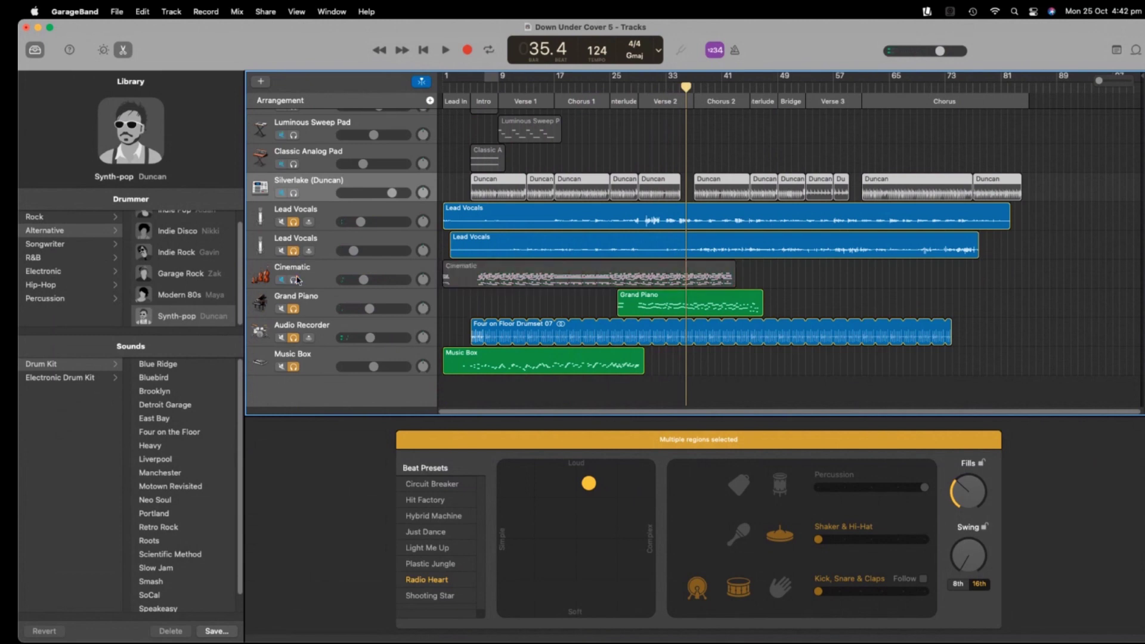
- Un-solo Grand Piano, Audio Recorder, Music Box and the second Lead Vocals, then play from bar 7
{"action": "left_click", "coordinate": [294, 309]}
{"action": "left_click", "coordinate": [298, 333]}
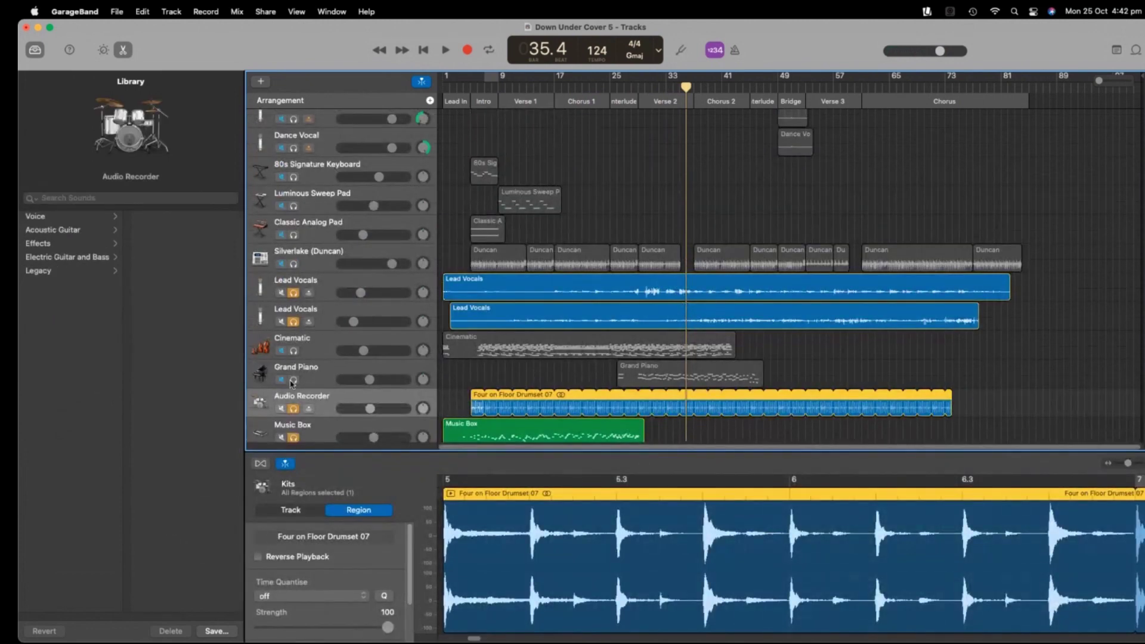
{"action": "left_click", "coordinate": [293, 410]}
{"action": "left_click", "coordinate": [294, 438]}
{"action": "scroll", "coordinate": [521, 230], "scroll_direction": "down", "scroll_amount": 3}
{"action": "left_click", "coordinate": [294, 258]}
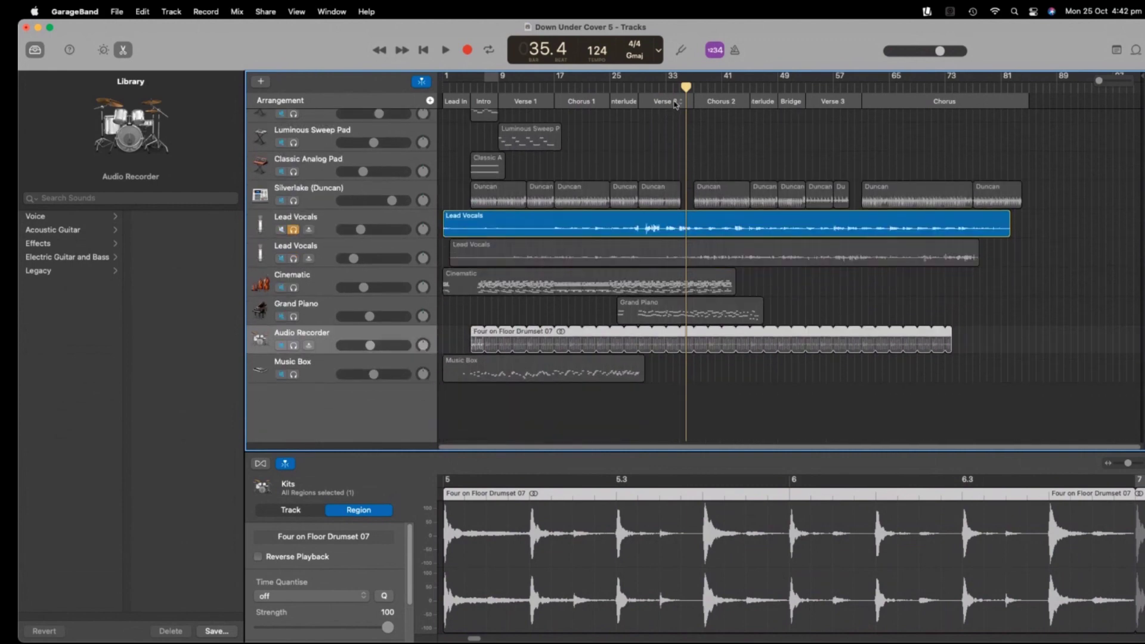
{"action": "left_click_drag", "start_coordinate": [691, 87], "coordinate": [485, 87]}
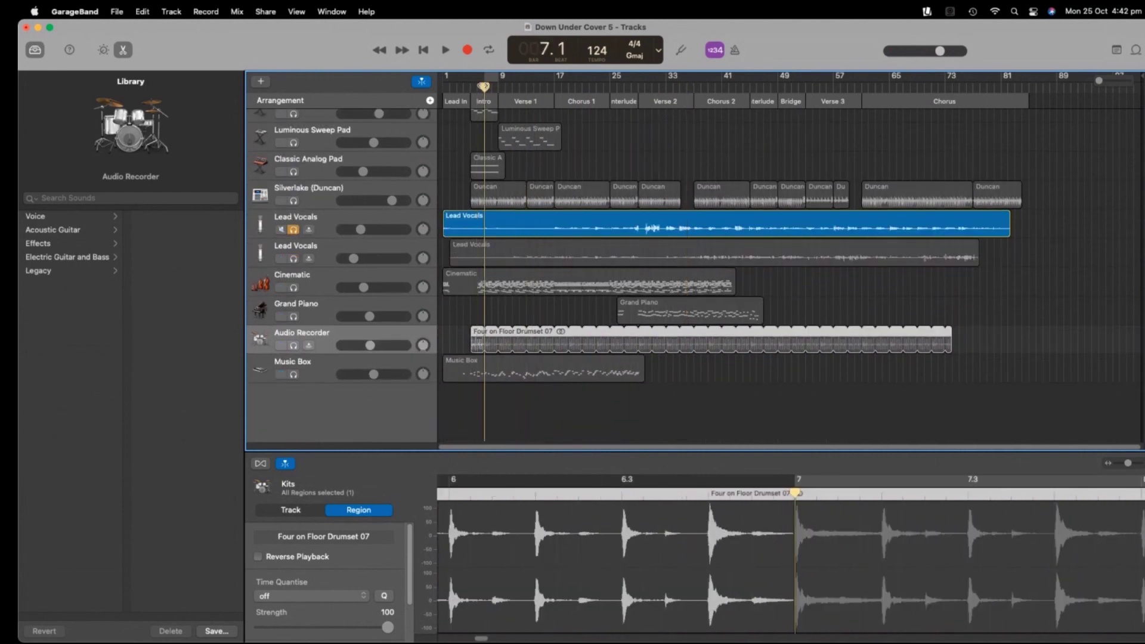
{"action": "left_click", "coordinate": [446, 53]}
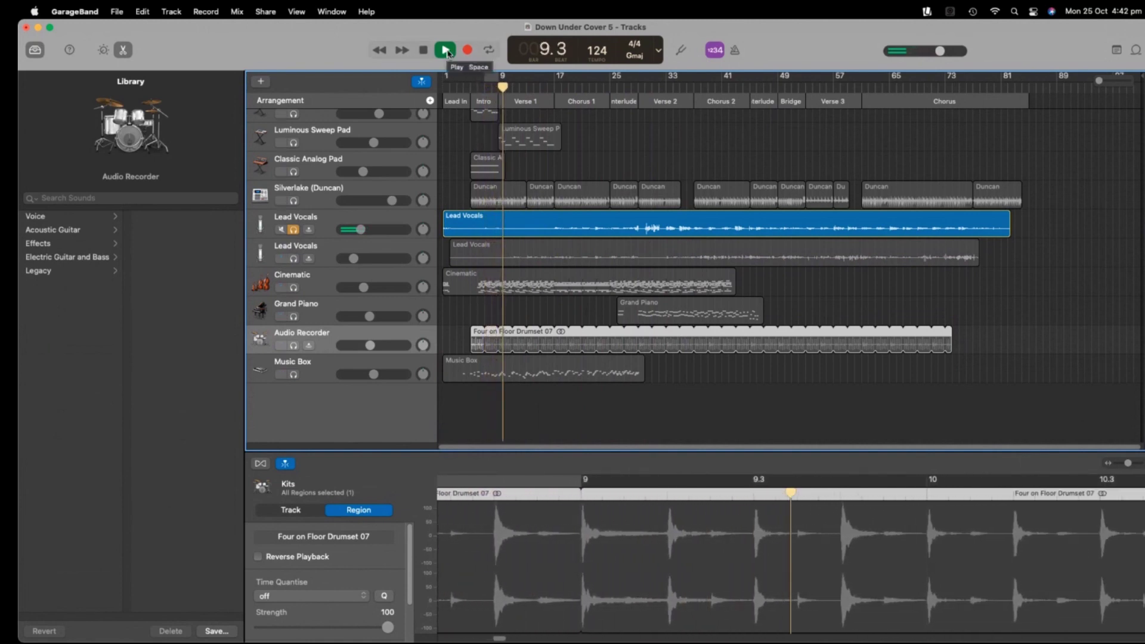
{"action": "left_click", "coordinate": [446, 53]}
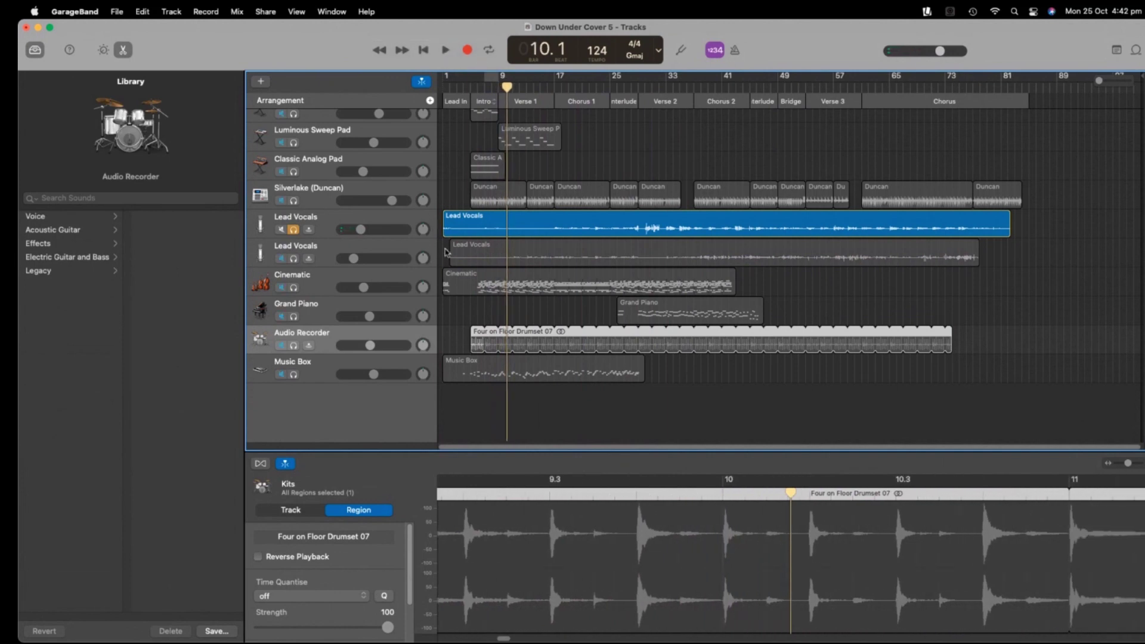
- Solo both Lead Vocals tracks together and audition them from bar 23 and bar 41
{"action": "left_click", "coordinate": [294, 259]}
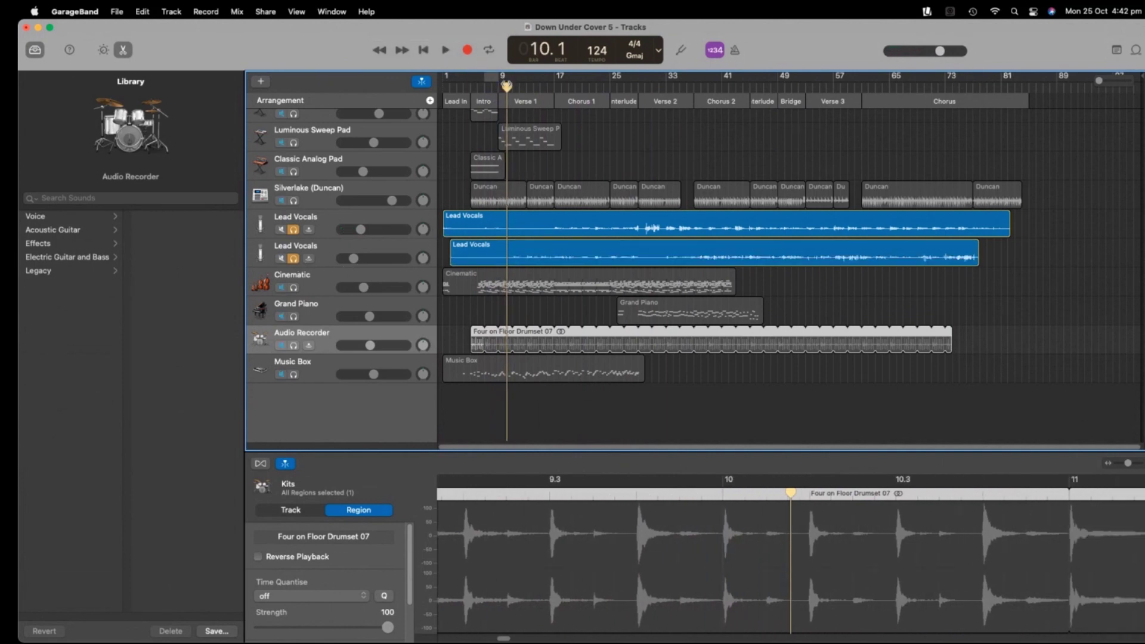
{"action": "key", "text": "Right"}
{"action": "key", "text": "Right"}
{"action": "key", "text": "Right"}
{"action": "key", "text": "Right"}
{"action": "key", "text": "Right"}
{"action": "key", "text": "Right"}
{"action": "key", "text": "Right"}
{"action": "key", "text": "Right"}
{"action": "key", "text": "Right"}
{"action": "key", "text": "Right"}
{"action": "key", "text": "Right"}
{"action": "key", "text": "Right"}
{"action": "key", "text": "Right"}
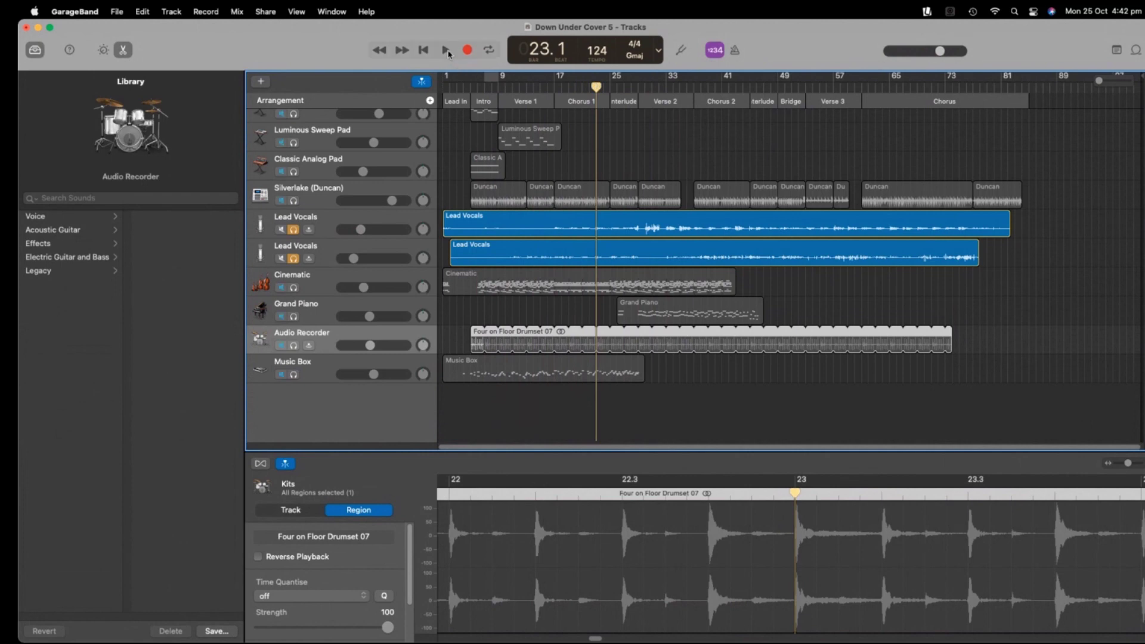
{"action": "left_click", "coordinate": [448, 53]}
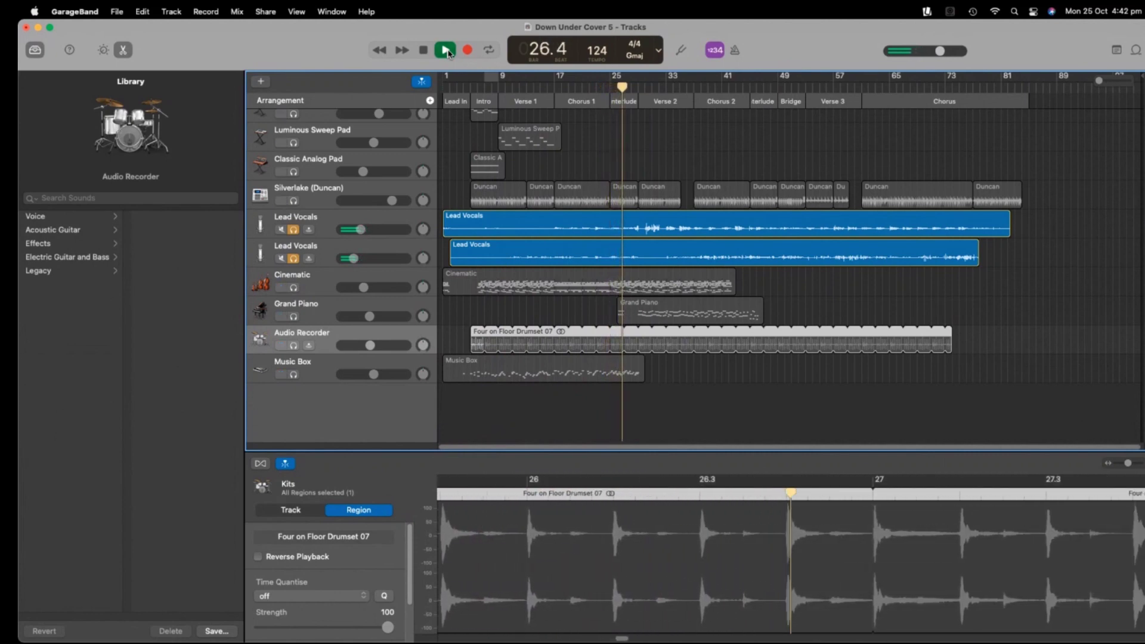
{"action": "left_click", "coordinate": [449, 53]}
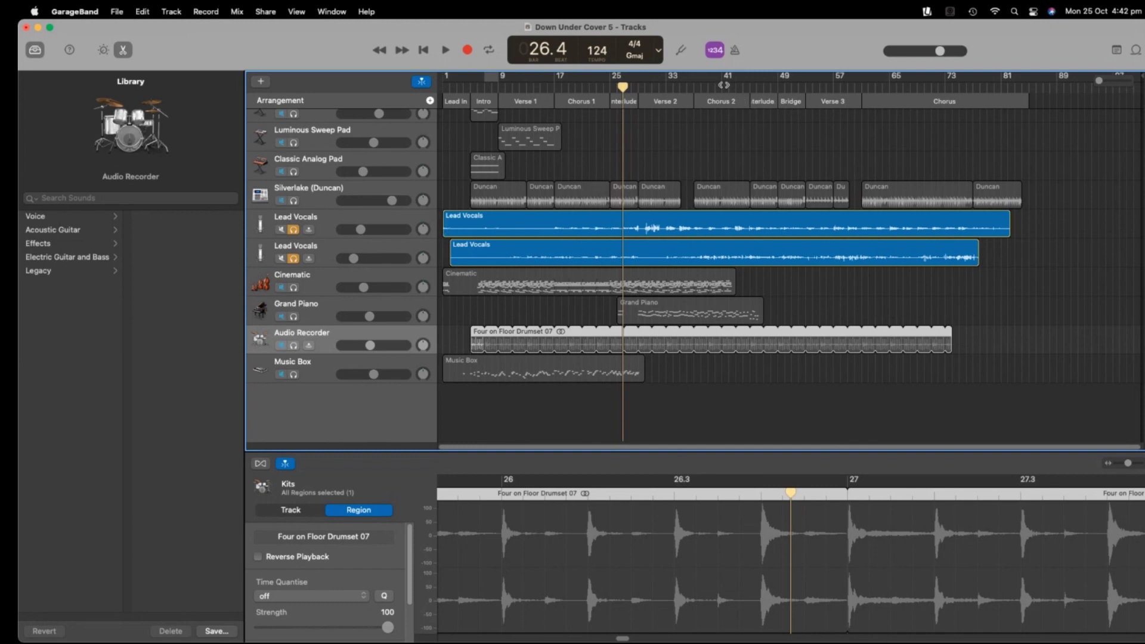
{"action": "left_click", "coordinate": [723, 85]}
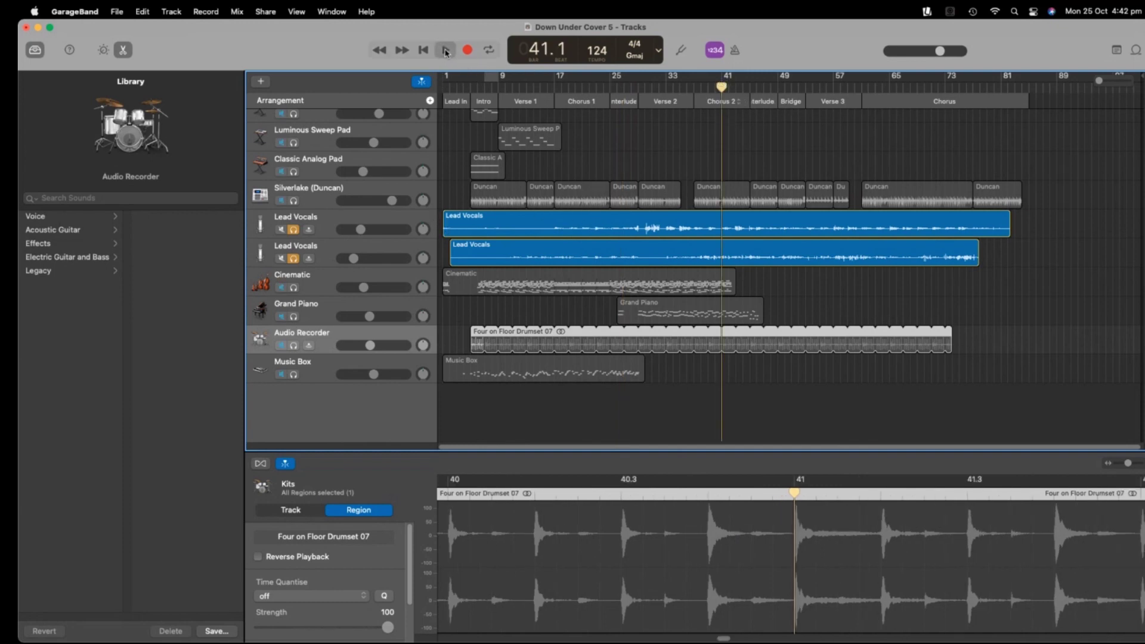
{"action": "left_click", "coordinate": [445, 51]}
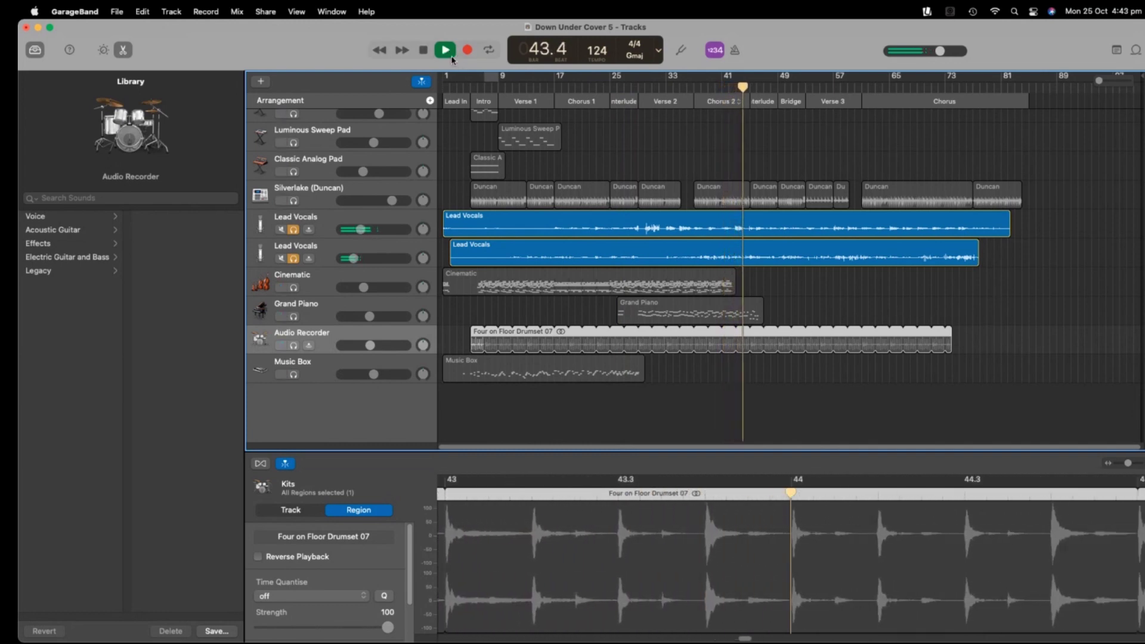
{"action": "key", "text": "space"}
- Clear both Lead Vocals solos and play the full mix from bar 44
{"action": "left_click", "coordinate": [294, 229]}
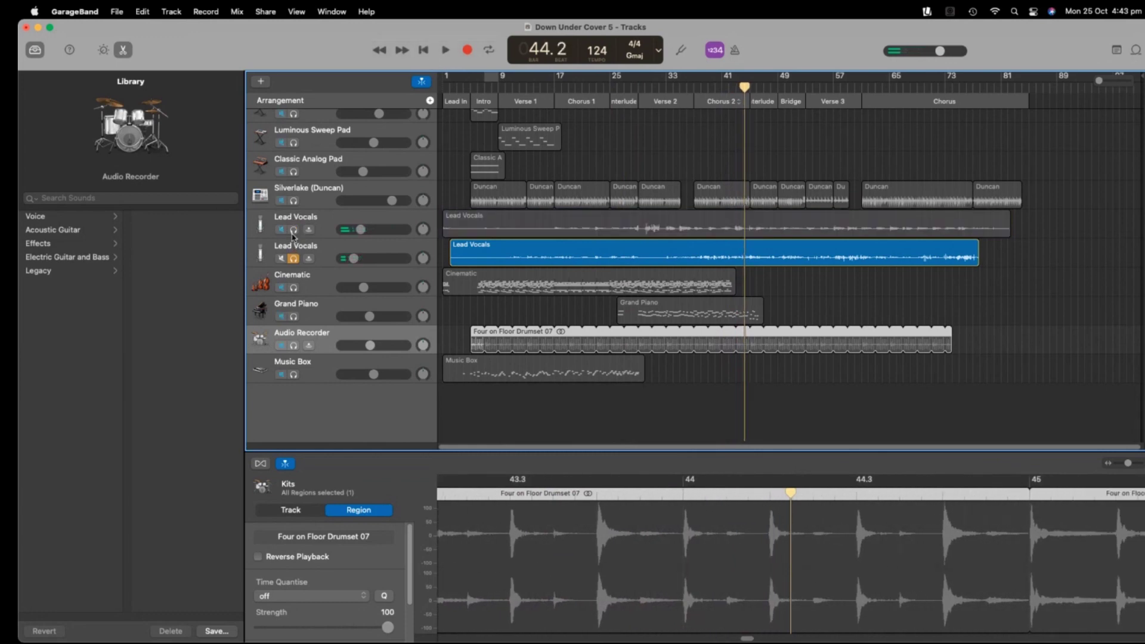
{"action": "left_click", "coordinate": [293, 258]}
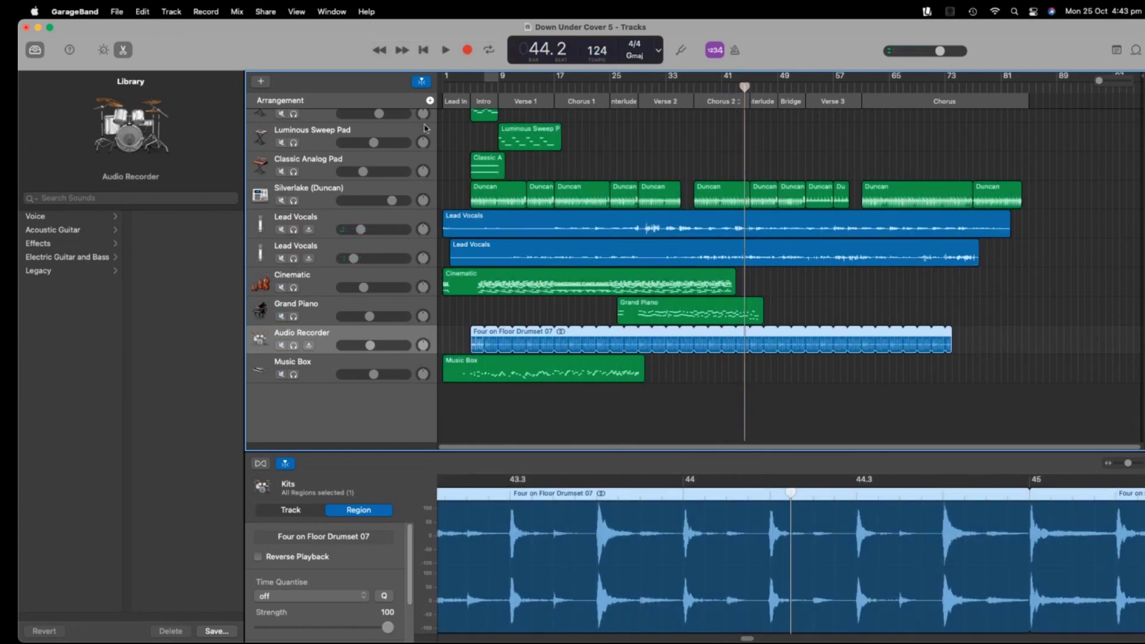
{"action": "left_click", "coordinate": [445, 52]}
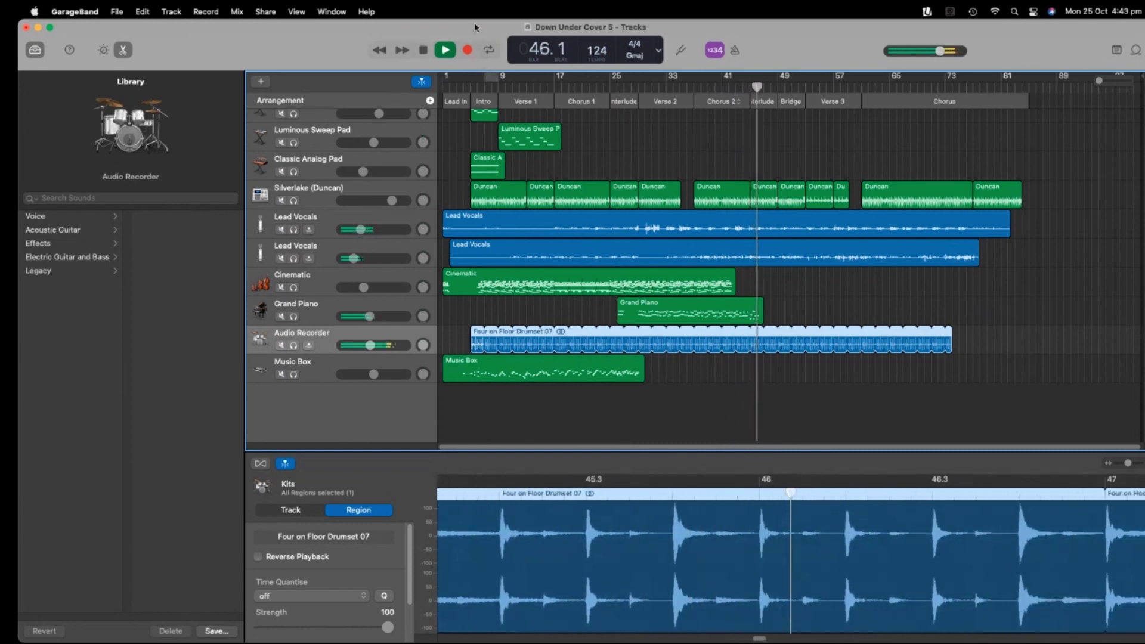
{"action": "left_click", "coordinate": [447, 53]}
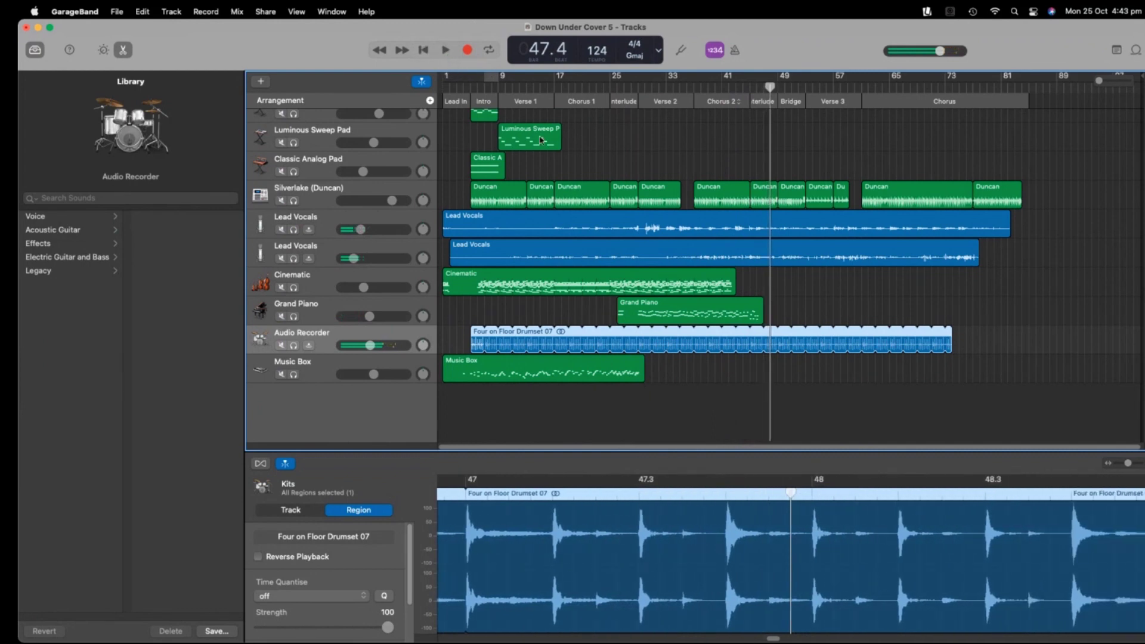
- Solo the Audio Recorder drum track and raise it to -3.8 dB while playing from bar 6
{"action": "left_click_drag", "start_coordinate": [780, 90], "coordinate": [471, 86]}
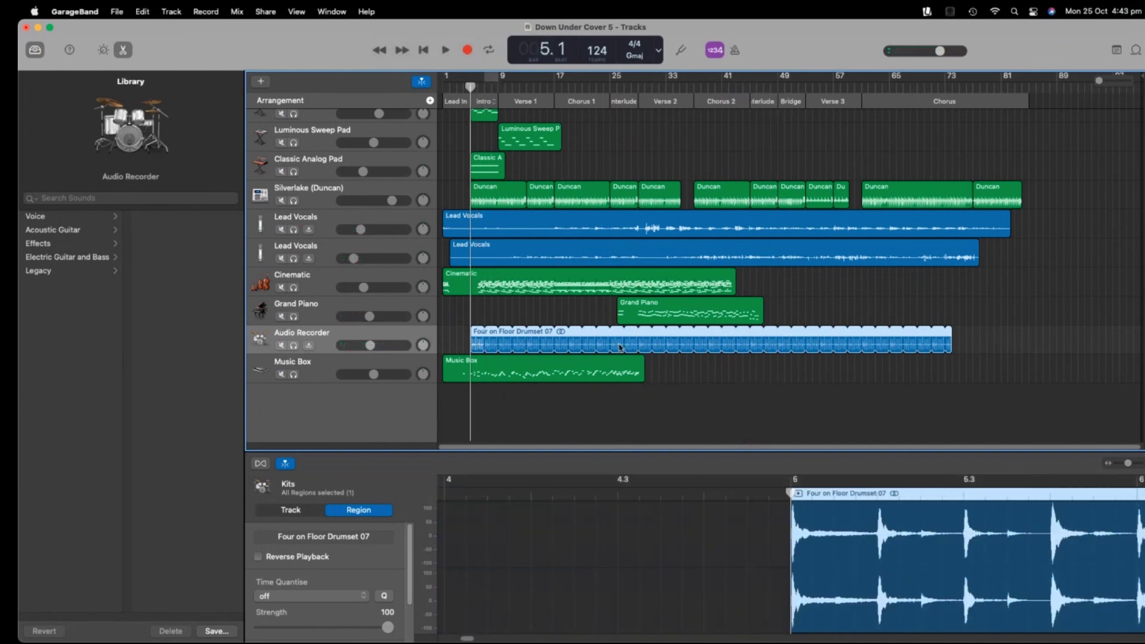
{"action": "left_click", "coordinate": [294, 346]}
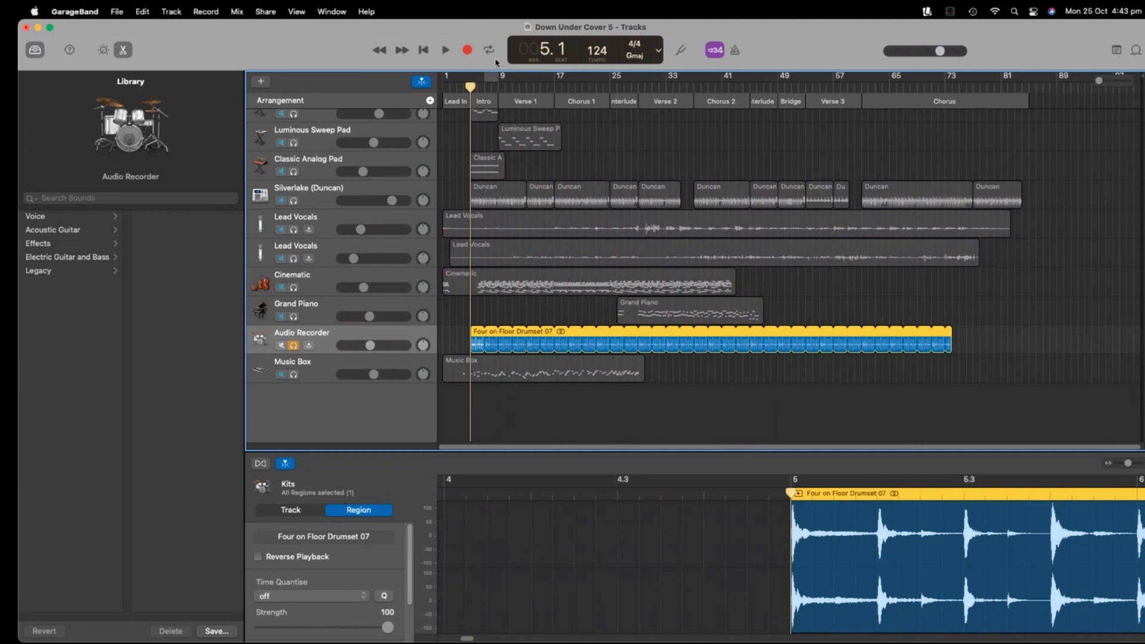
{"action": "left_click", "coordinate": [446, 51]}
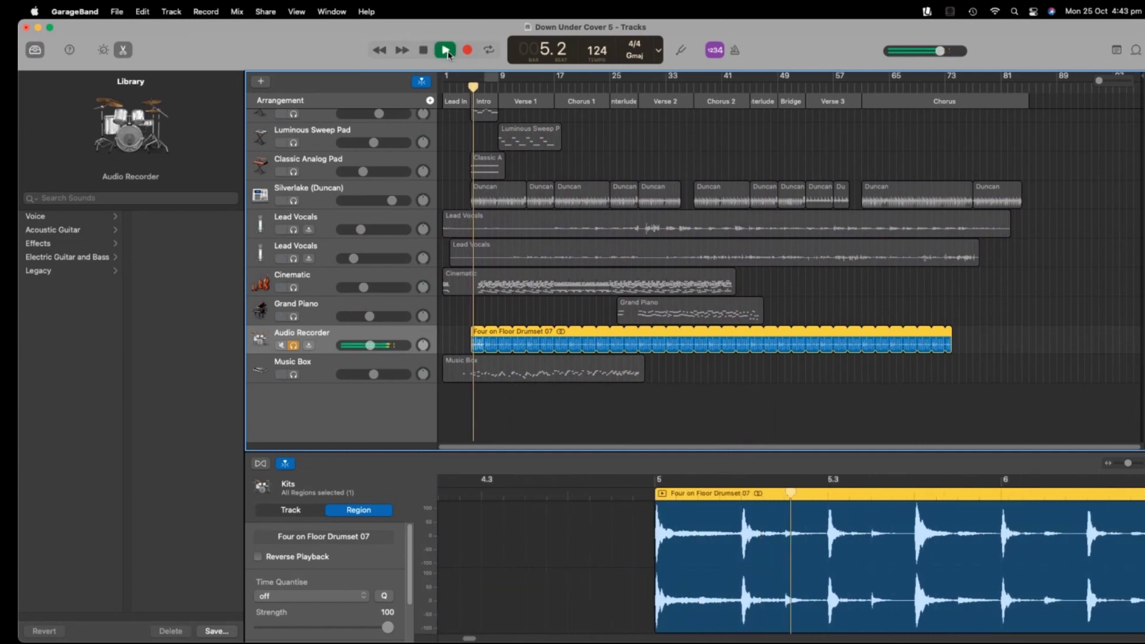
{"action": "left_click_drag", "start_coordinate": [370, 345], "coordinate": [379, 345]}
- Add Big Room, with its volume lowered, and Stinger Bass to the solo, then stop playback
{"action": "scroll", "coordinate": [440, 221], "scroll_direction": "up", "scroll_amount": 10}
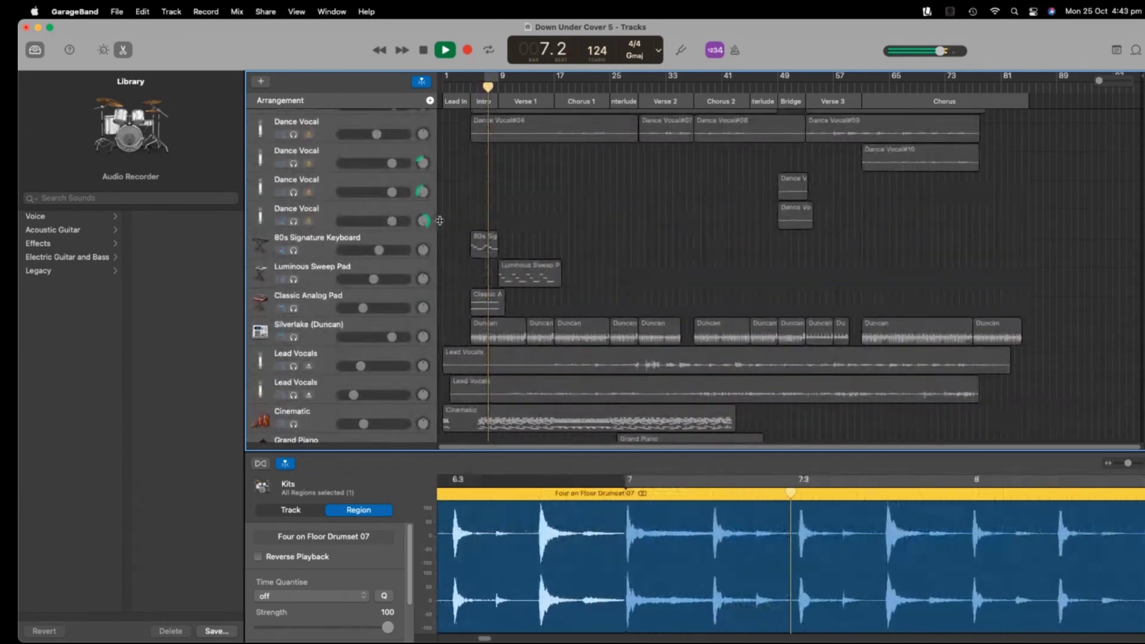
{"action": "scroll", "coordinate": [439, 221], "scroll_direction": "up", "scroll_amount": 5}
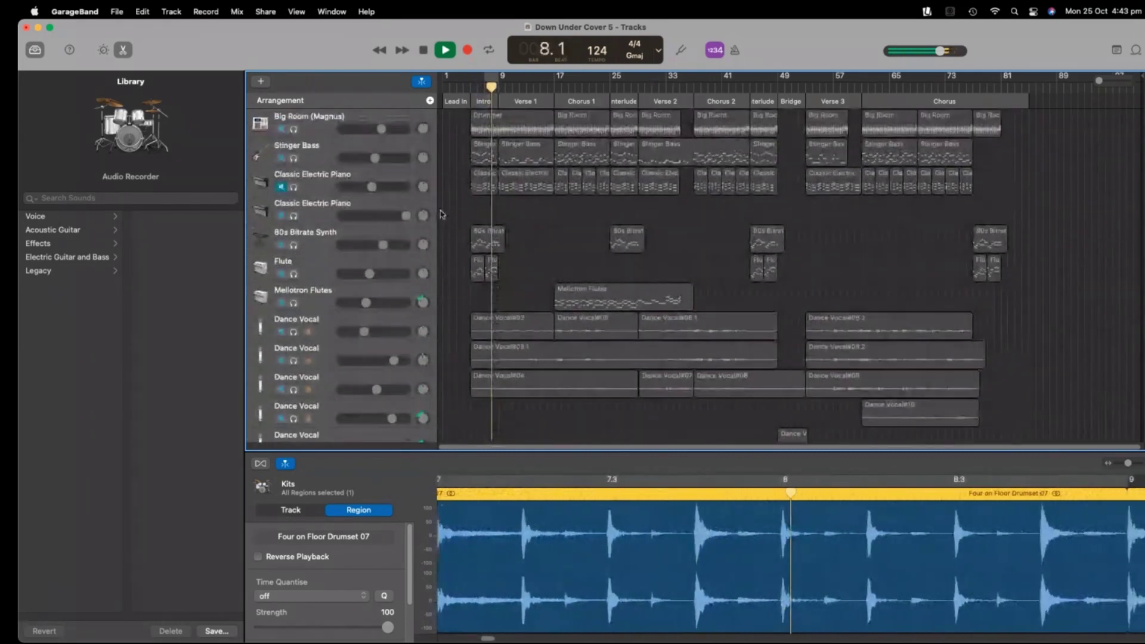
{"action": "left_click", "coordinate": [295, 130]}
{"action": "left_click_drag", "start_coordinate": [381, 129], "coordinate": [371, 129]}
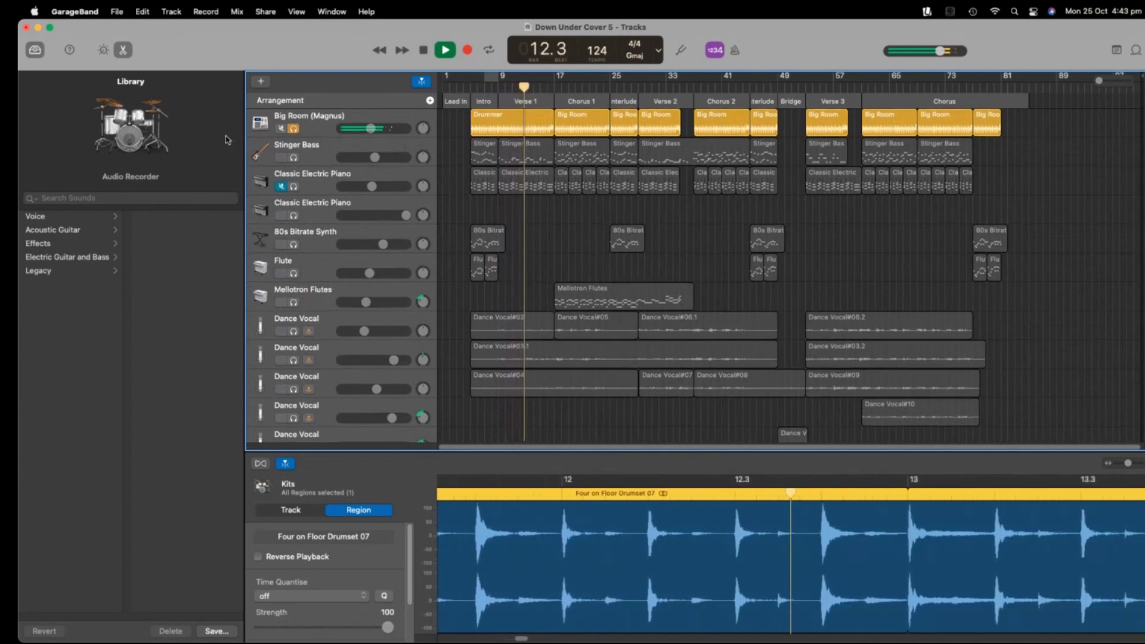
{"action": "left_click", "coordinate": [293, 158]}
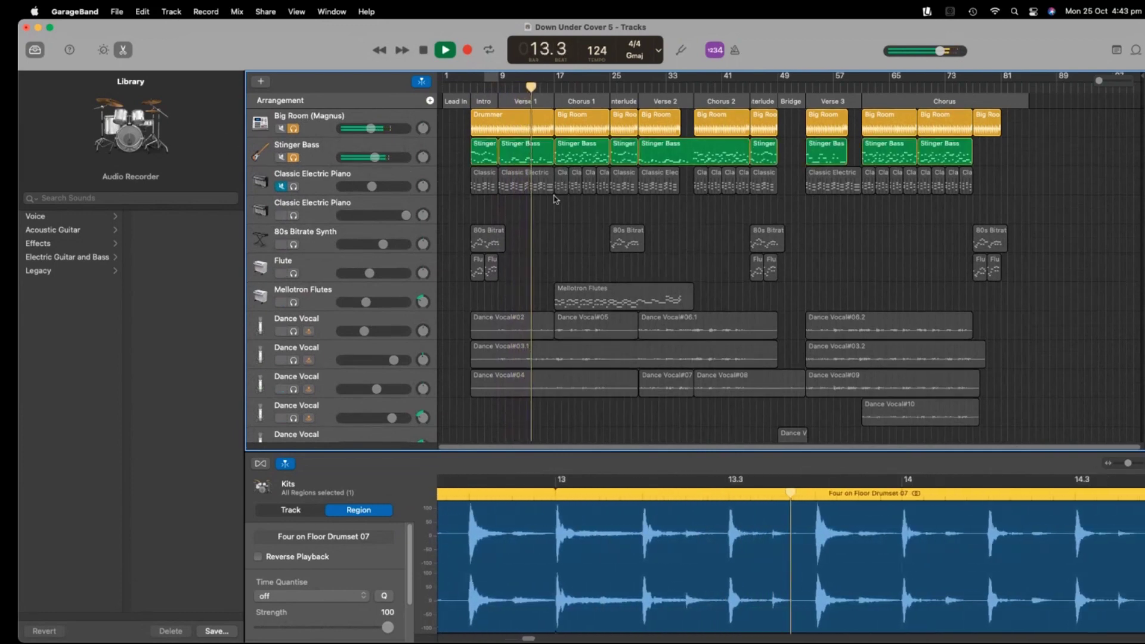
{"action": "scroll", "coordinate": [555, 199], "scroll_direction": "down", "scroll_amount": 2}
{"action": "scroll", "coordinate": [524, 219], "scroll_direction": "down", "scroll_amount": 5}
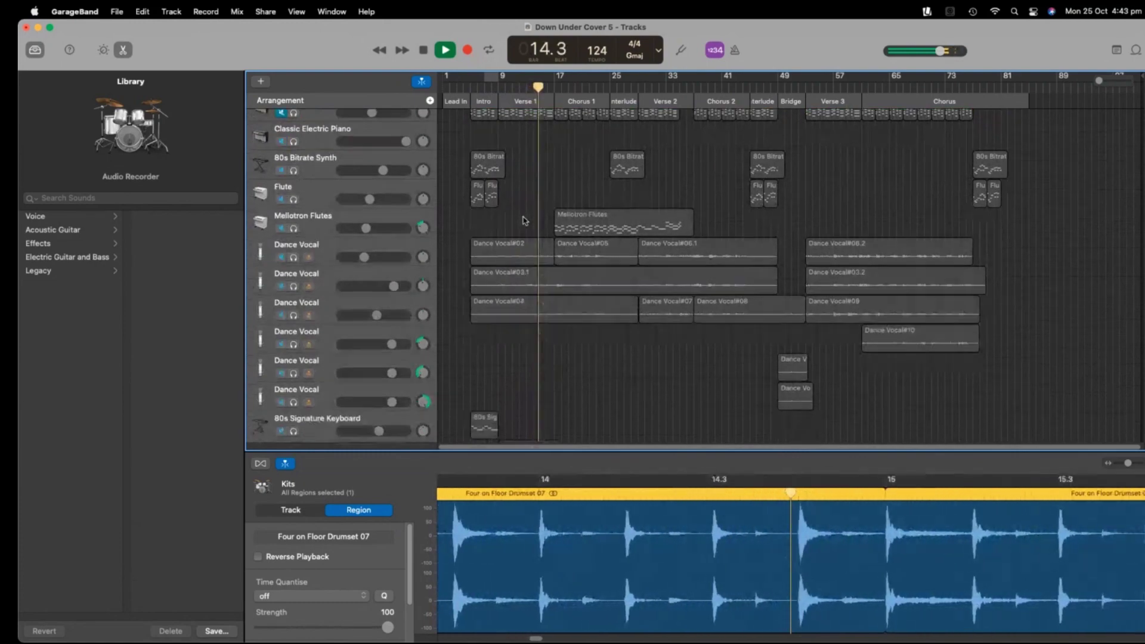
{"action": "scroll", "coordinate": [522, 220], "scroll_direction": "down", "scroll_amount": 10}
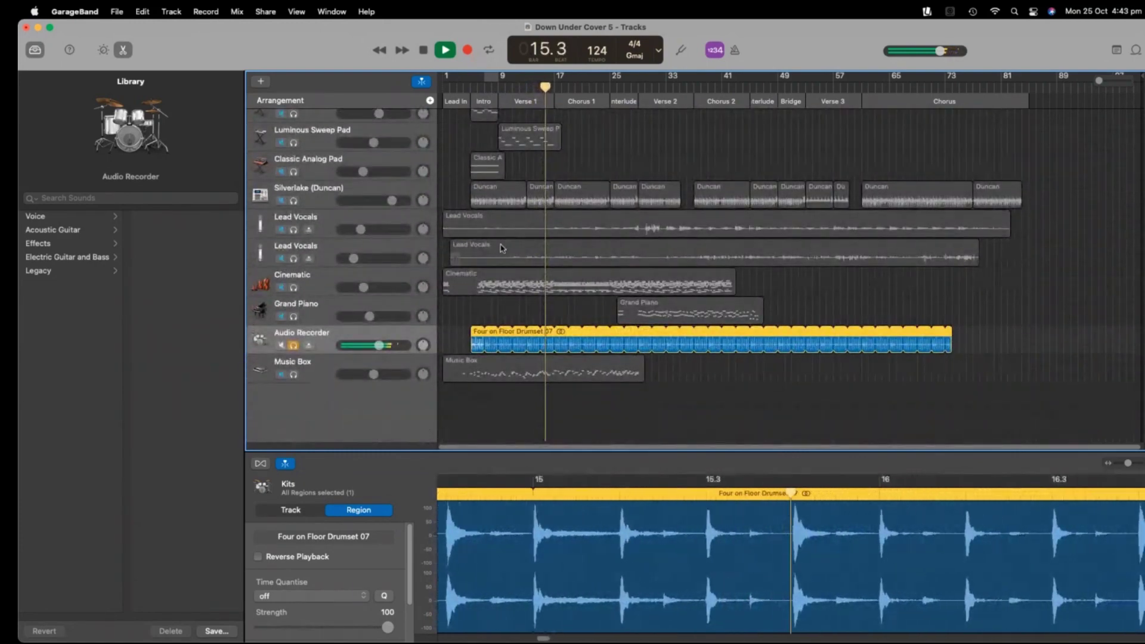
{"action": "key", "text": "space"}
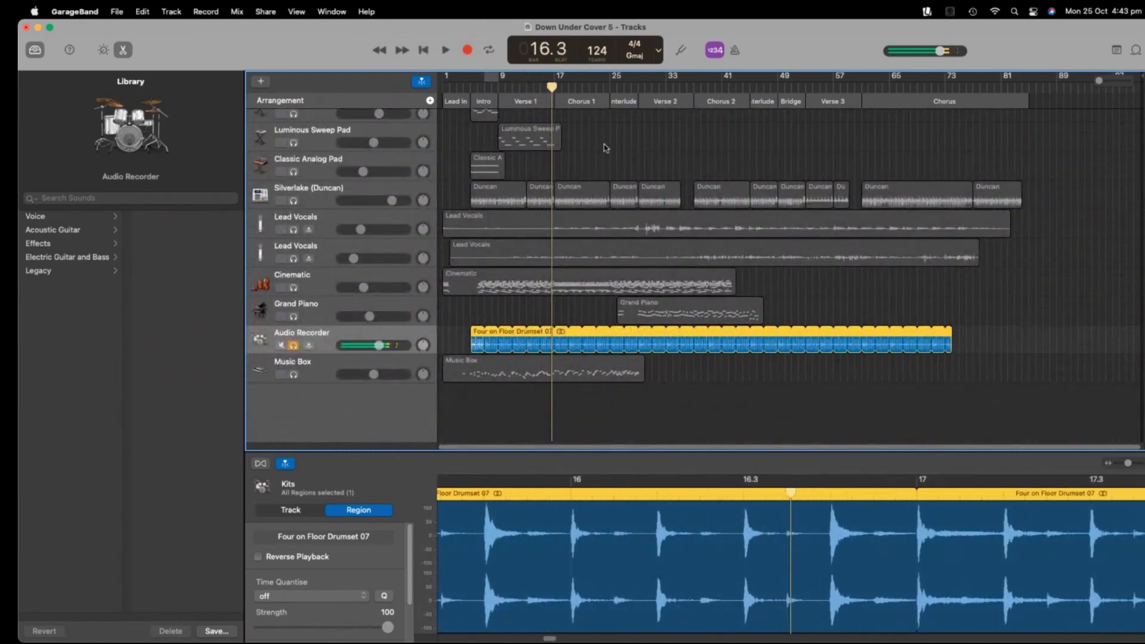
- Solo the Cinematic track with the playhead around bar 7
{"action": "left_click_drag", "start_coordinate": [551, 90], "coordinate": [477, 87]}
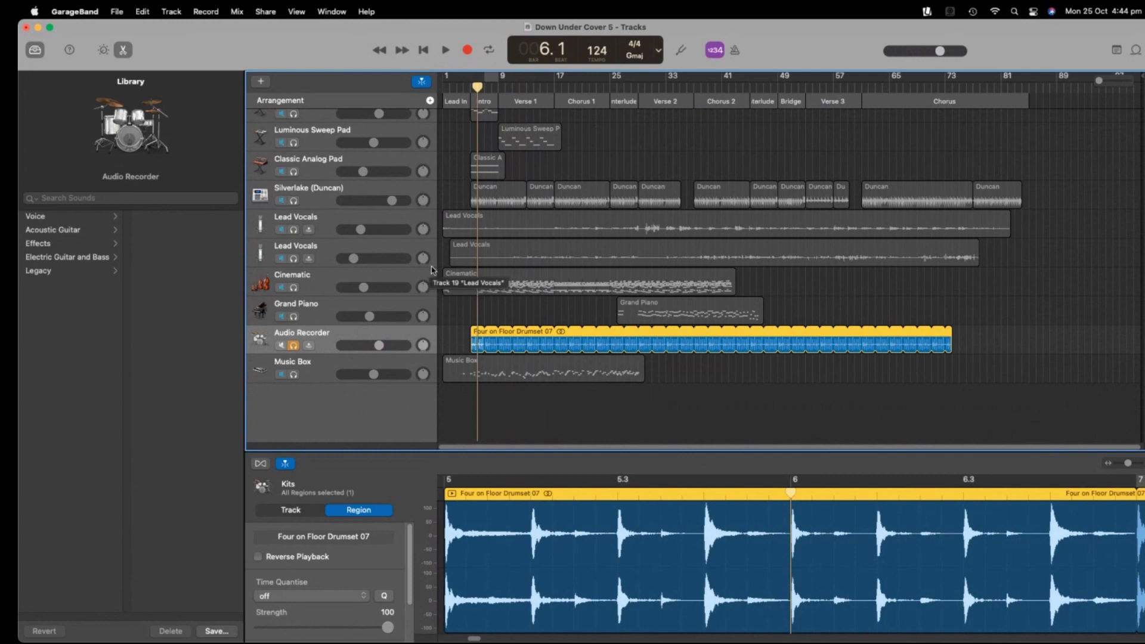
{"action": "key", "text": "comma"}
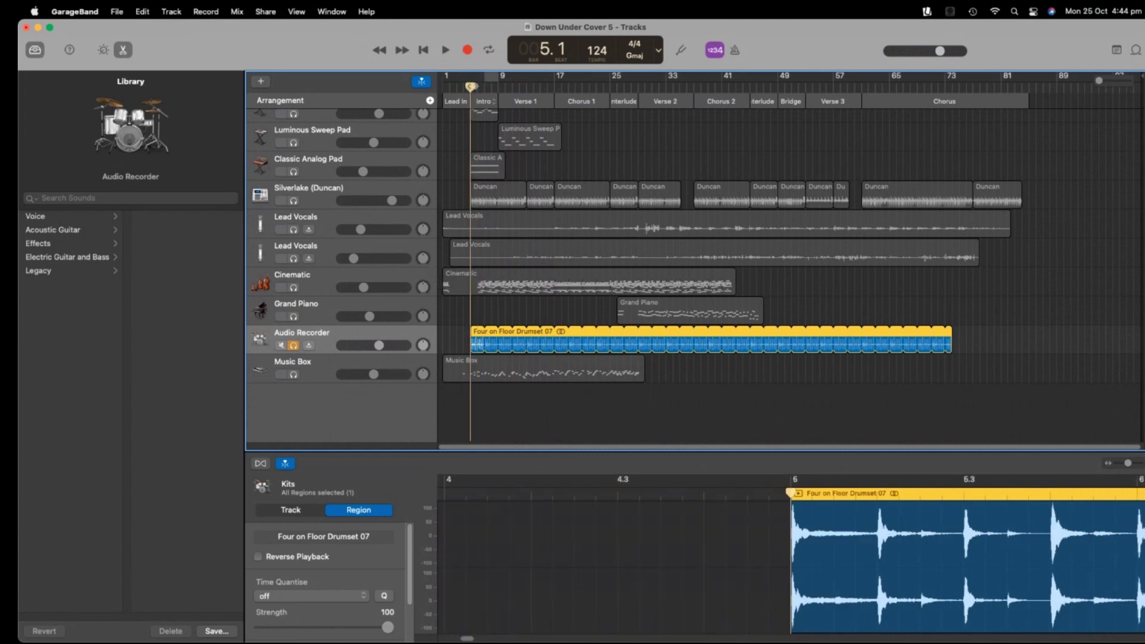
{"action": "key", "text": "period"}
{"action": "key", "text": "period"}
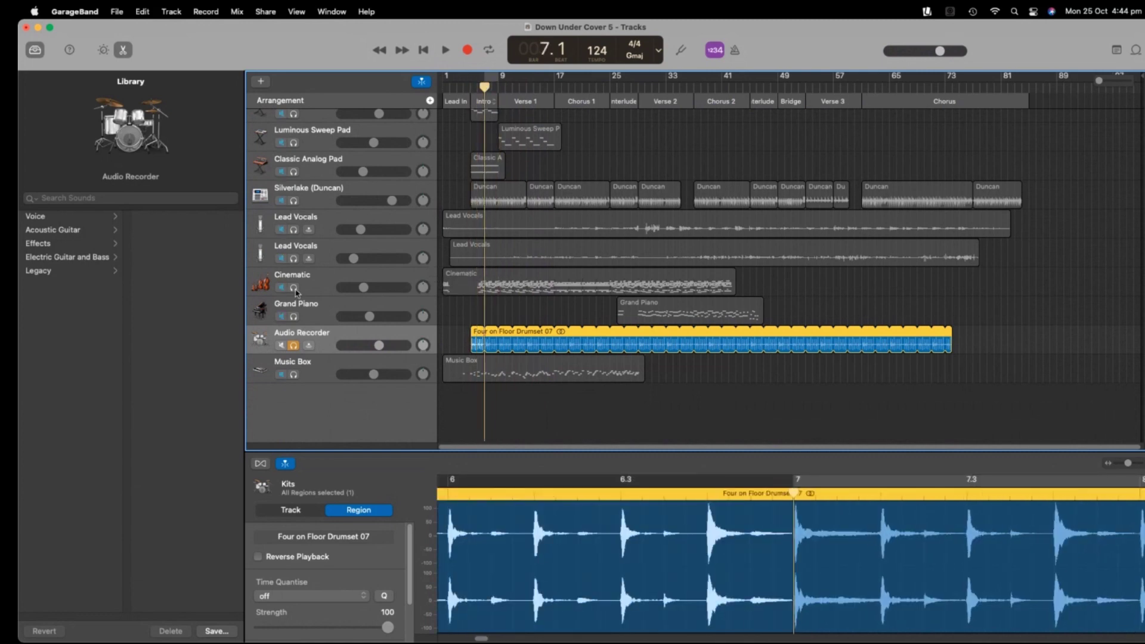
{"action": "left_click", "coordinate": [294, 288]}
- Play the soloed tracks from bar 9 and raise Cinematic to -9.8 dB
{"action": "key", "text": "comma"}
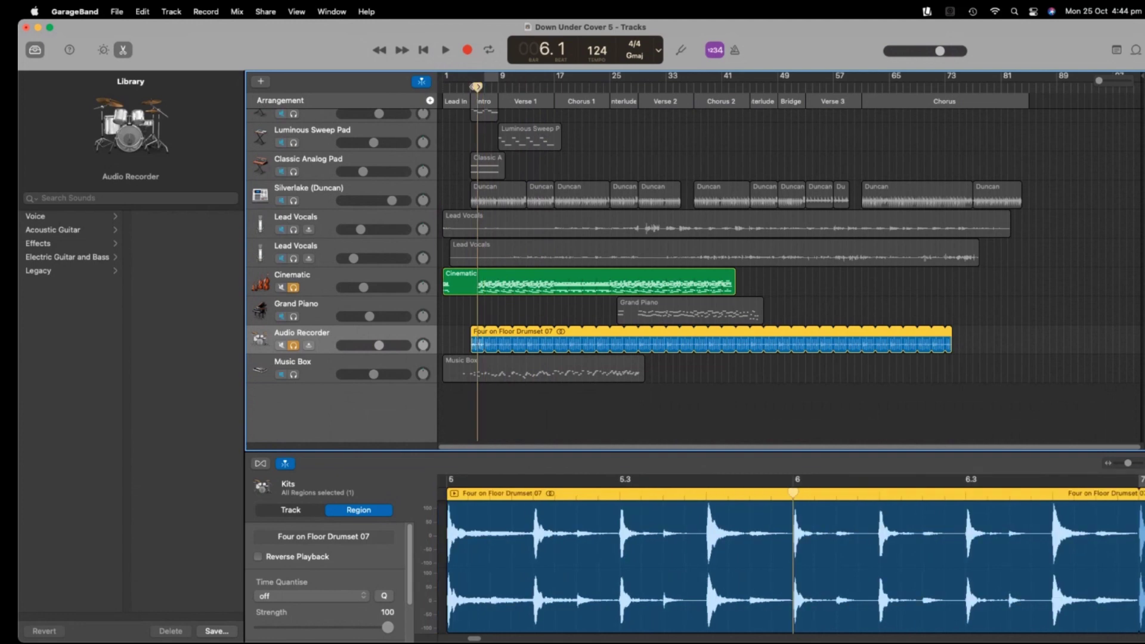
{"action": "key", "text": "comma"}
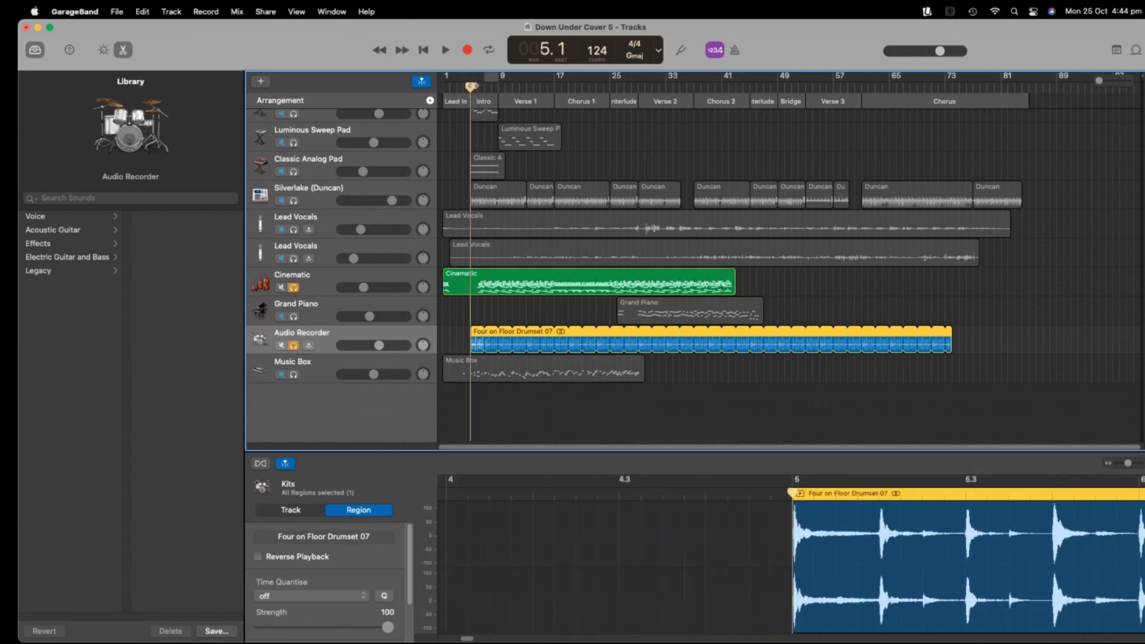
{"action": "left_click_drag", "start_coordinate": [476, 86], "coordinate": [503, 79]}
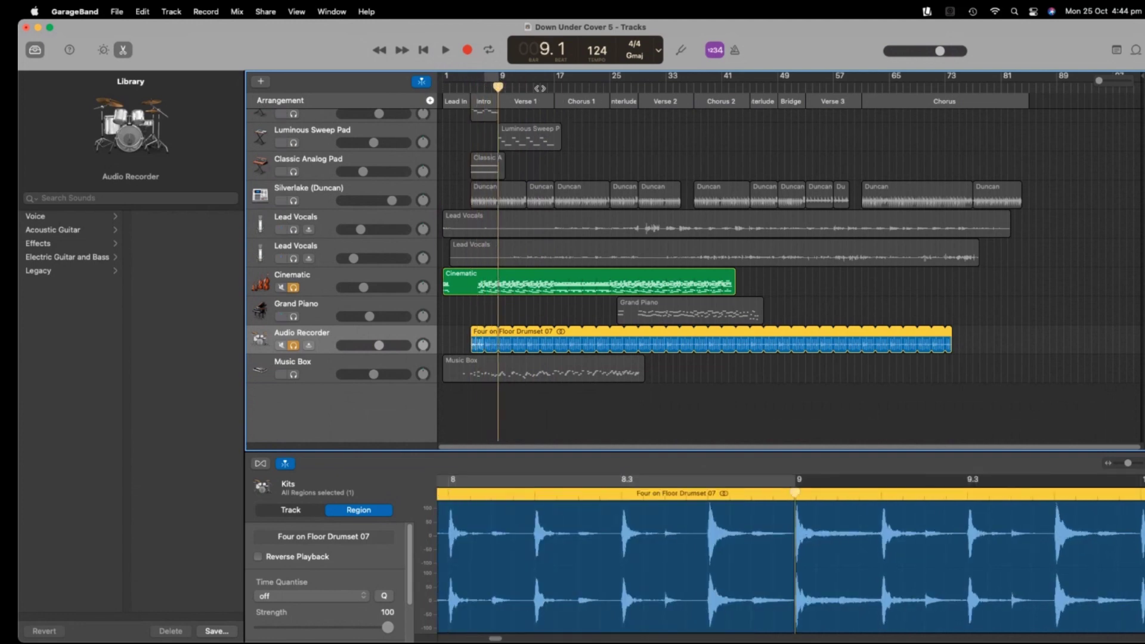
{"action": "left_click", "coordinate": [446, 50]}
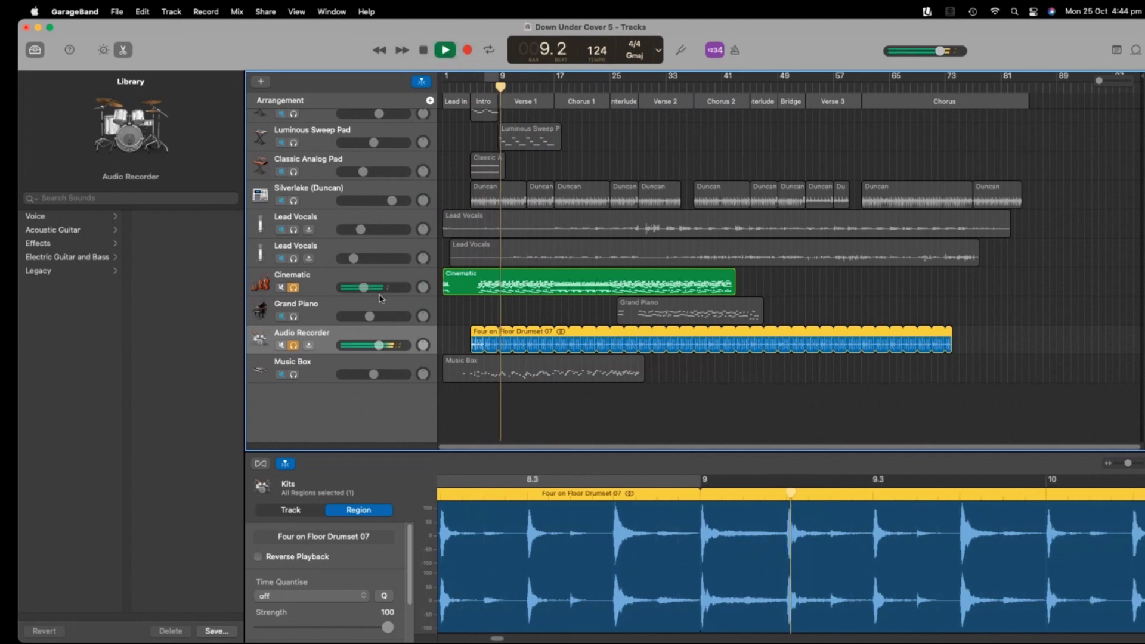
{"action": "mouse_move", "coordinate": [365, 287]}
{"action": "left_click_drag", "start_coordinate": [364, 288], "coordinate": [368, 288]}
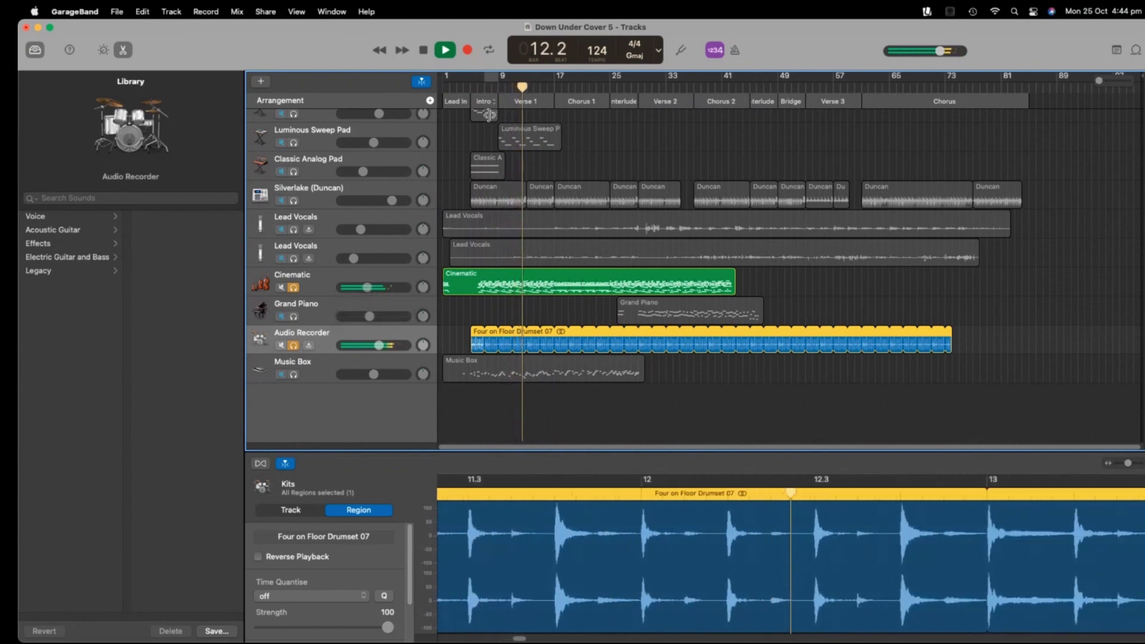
{"action": "left_click", "coordinate": [446, 51]}
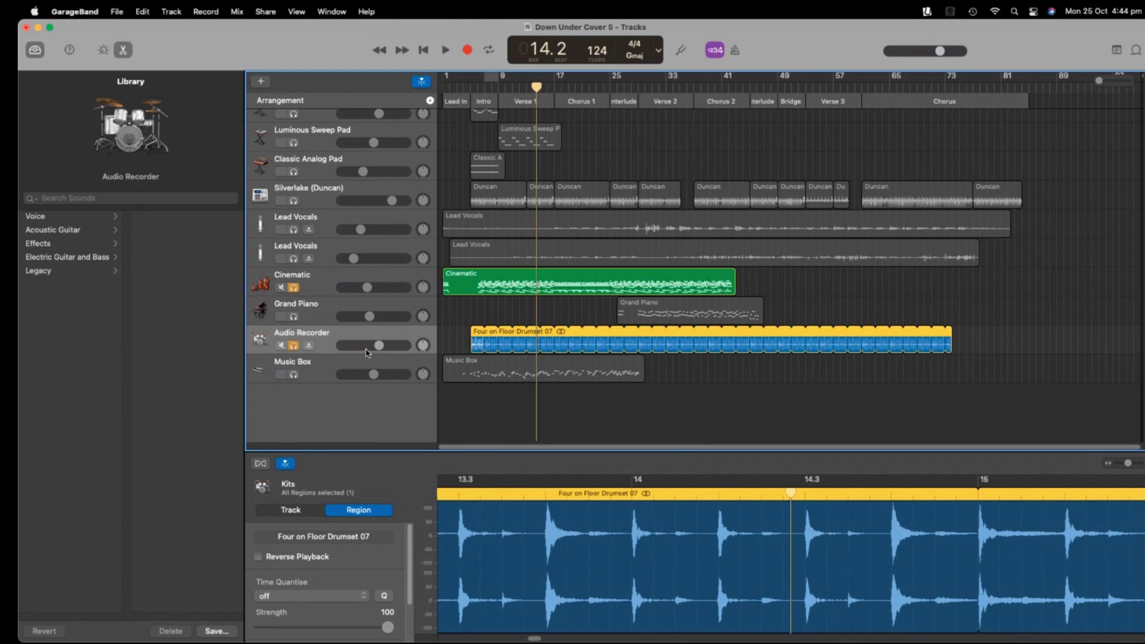
- Solo Music Box, audition from bar 9 raising it to -2.2 dB, then move to bar 30
{"action": "left_click", "coordinate": [294, 375]}
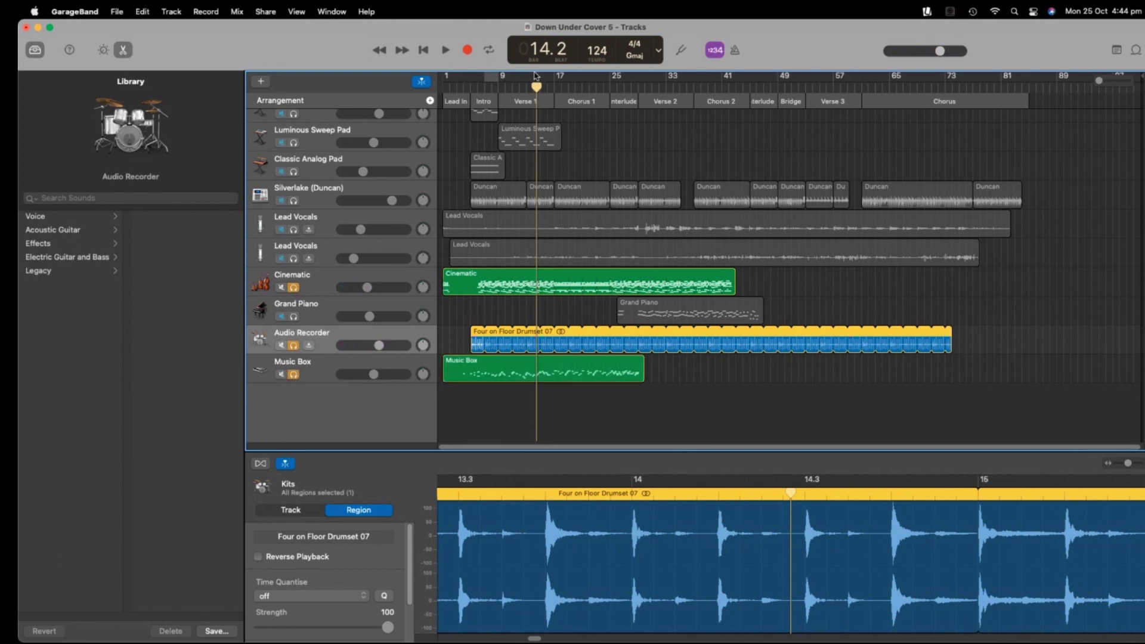
{"action": "left_click_drag", "start_coordinate": [537, 75], "coordinate": [500, 79]}
{"action": "left_click", "coordinate": [447, 51]}
{"action": "left_click_drag", "start_coordinate": [373, 374], "coordinate": [393, 375]}
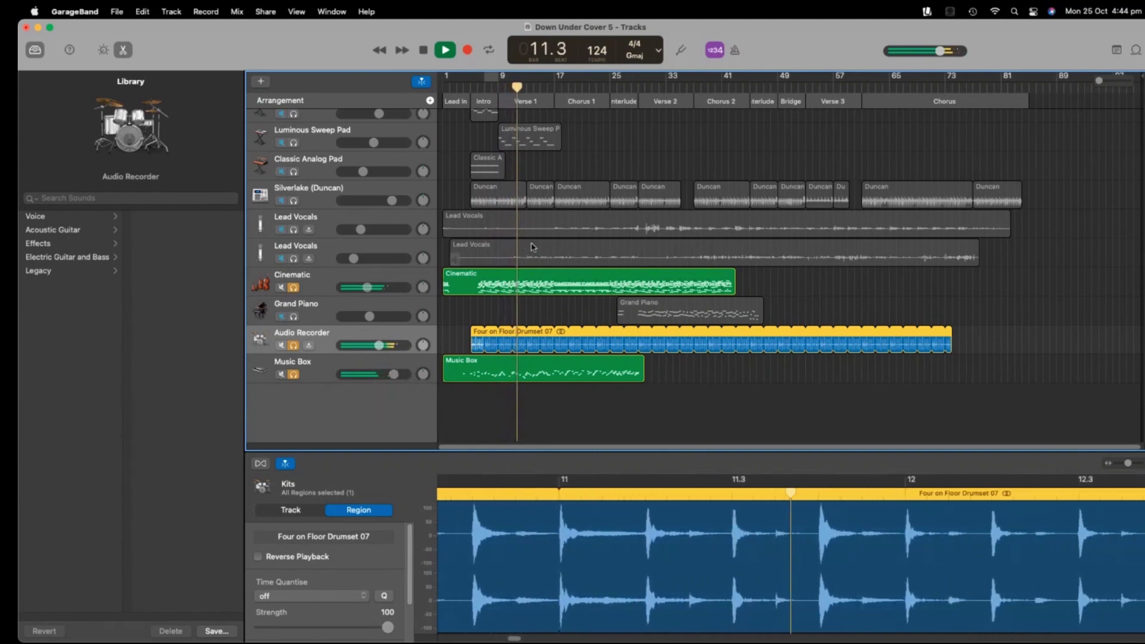
{"action": "left_click", "coordinate": [451, 51]}
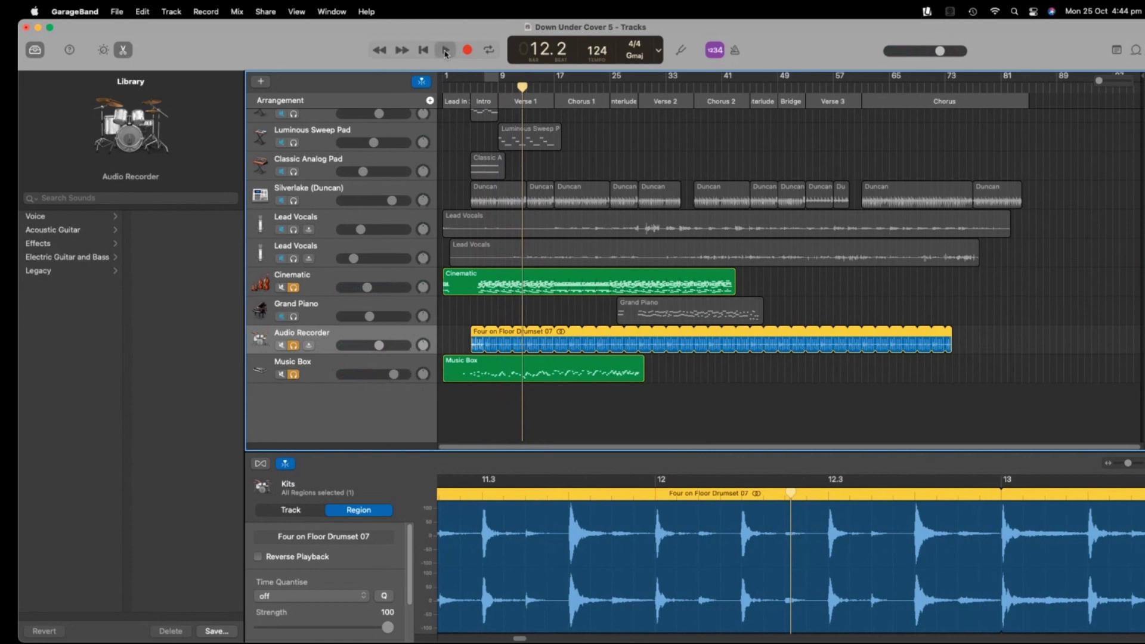
{"action": "left_click", "coordinate": [444, 52]}
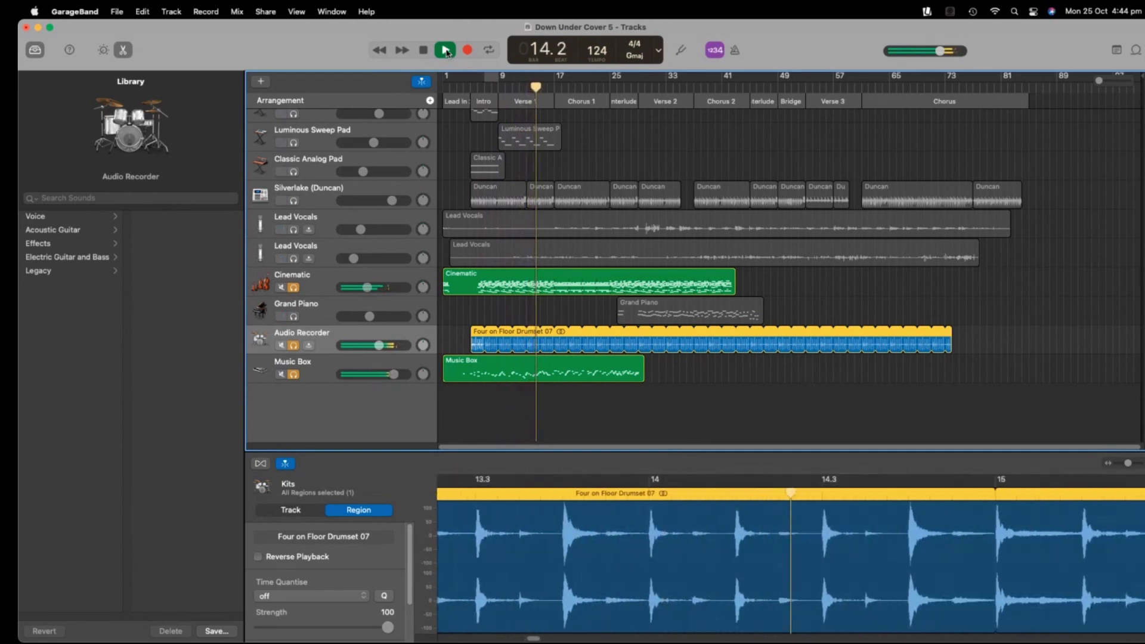
{"action": "left_click", "coordinate": [446, 50]}
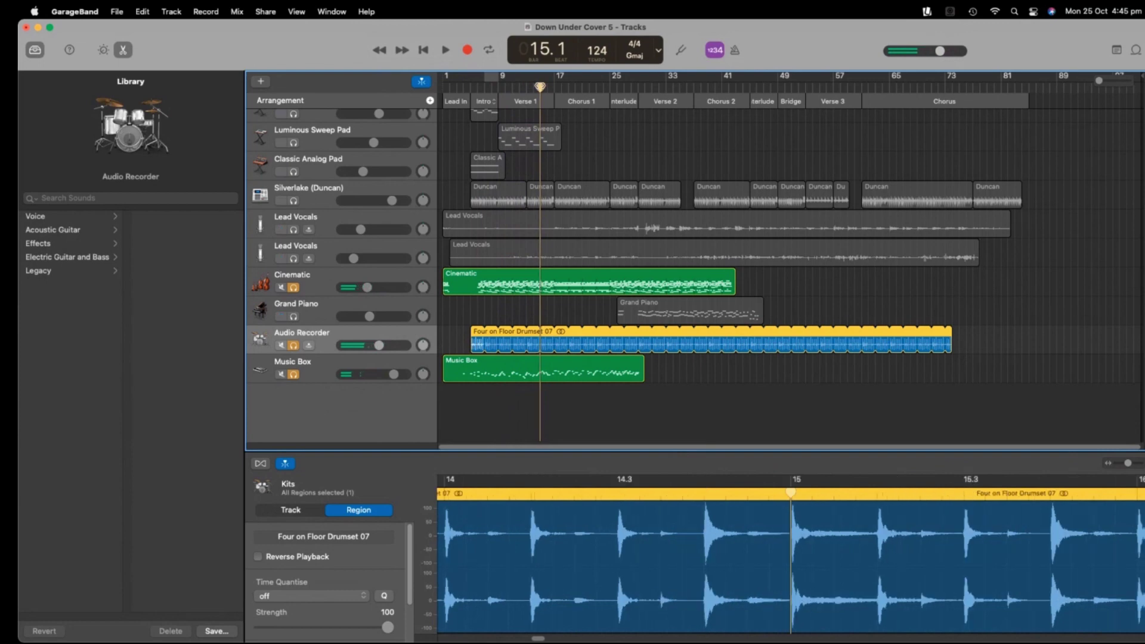
{"action": "left_click_drag", "start_coordinate": [546, 87], "coordinate": [645, 90]}
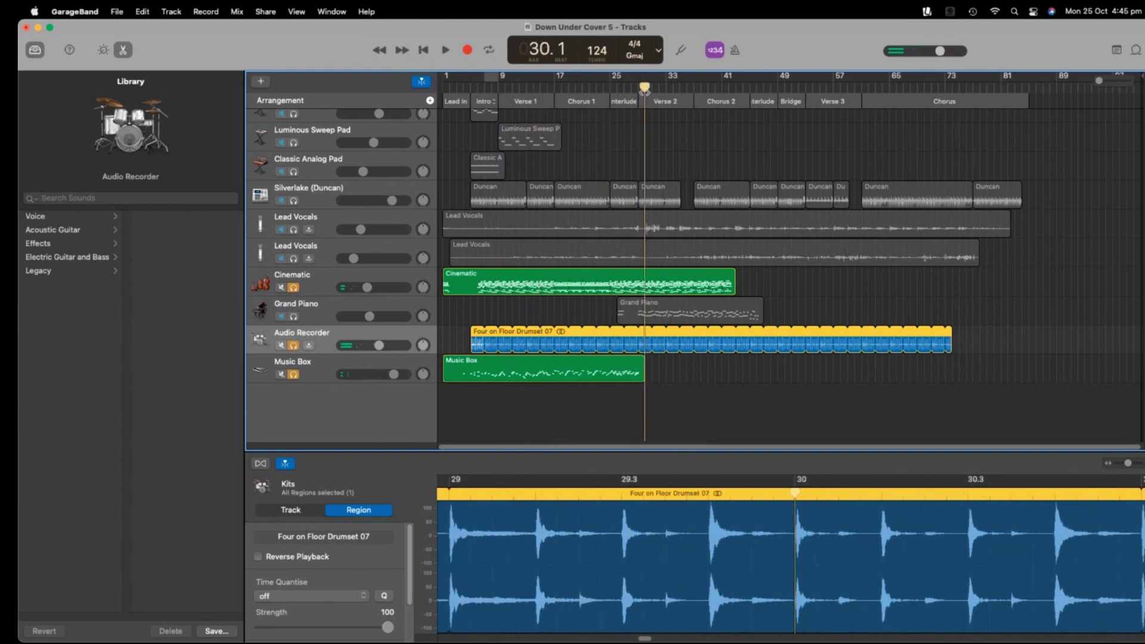
- Solo Grand Piano, play from bar 29, turn Music Box down and set Grand Piano to -3.4 dB
{"action": "left_click", "coordinate": [295, 318]}
{"action": "left_click_drag", "start_coordinate": [654, 82], "coordinate": [638, 86]}
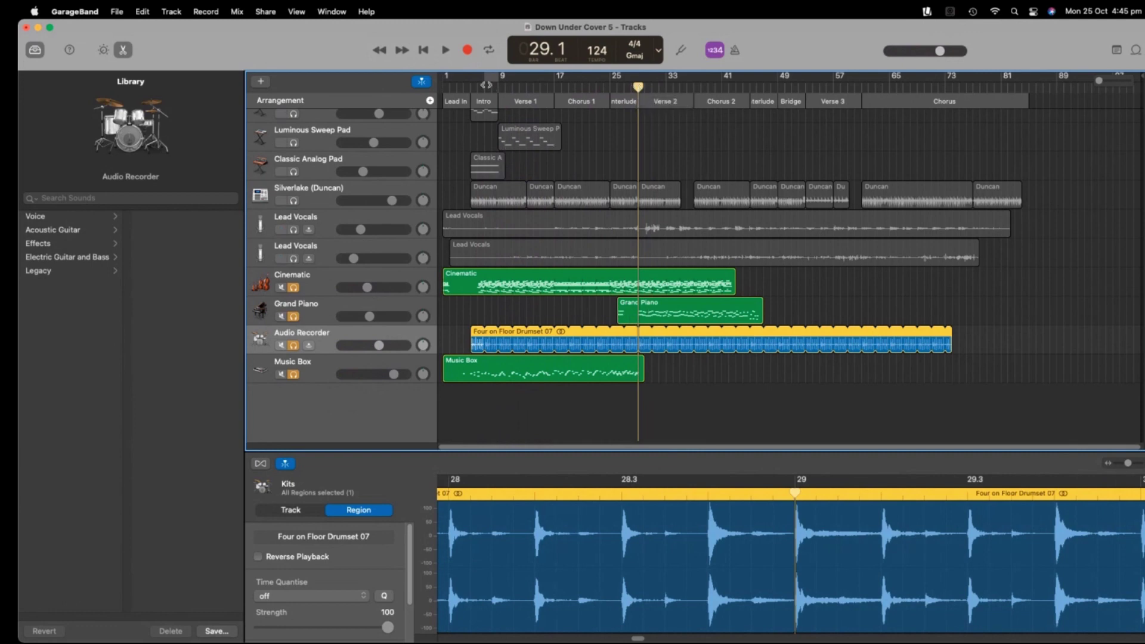
{"action": "left_click", "coordinate": [447, 52]}
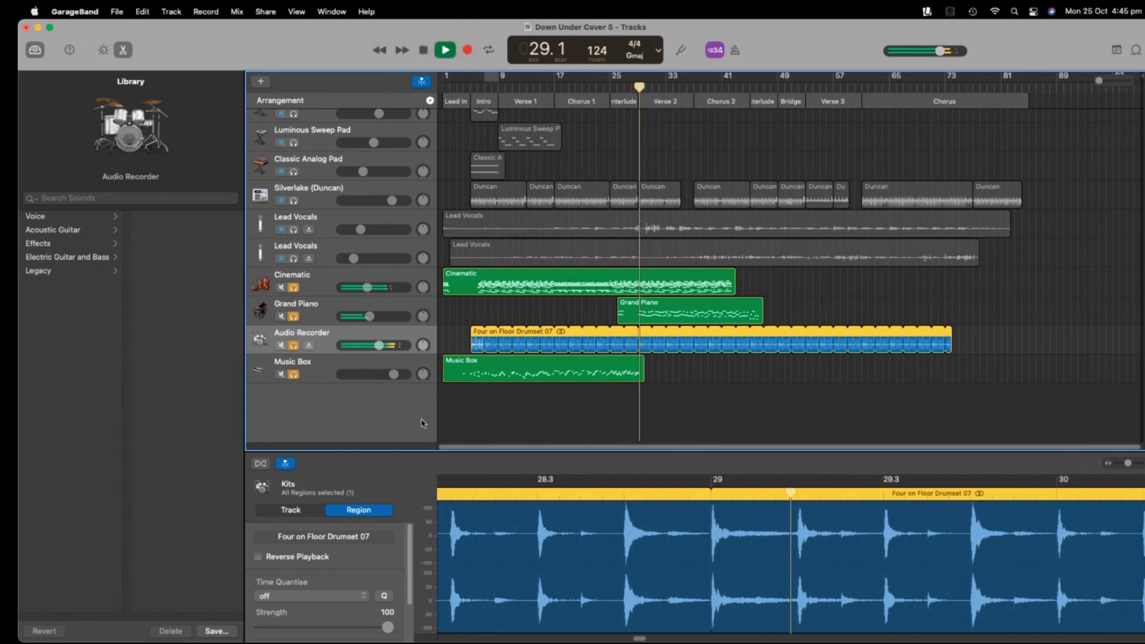
{"action": "left_click_drag", "start_coordinate": [394, 374], "coordinate": [376, 374]}
{"action": "left_click_drag", "start_coordinate": [369, 317], "coordinate": [376, 316]}
{"action": "left_click_drag", "start_coordinate": [376, 374], "coordinate": [368, 374]}
{"action": "mouse_move", "coordinate": [377, 316]}
{"action": "left_mouse_down"}
{"action": "mouse_move", "coordinate": [362, 287]}
{"action": "mouse_move", "coordinate": [378, 316]}
{"action": "left_mouse_up"}
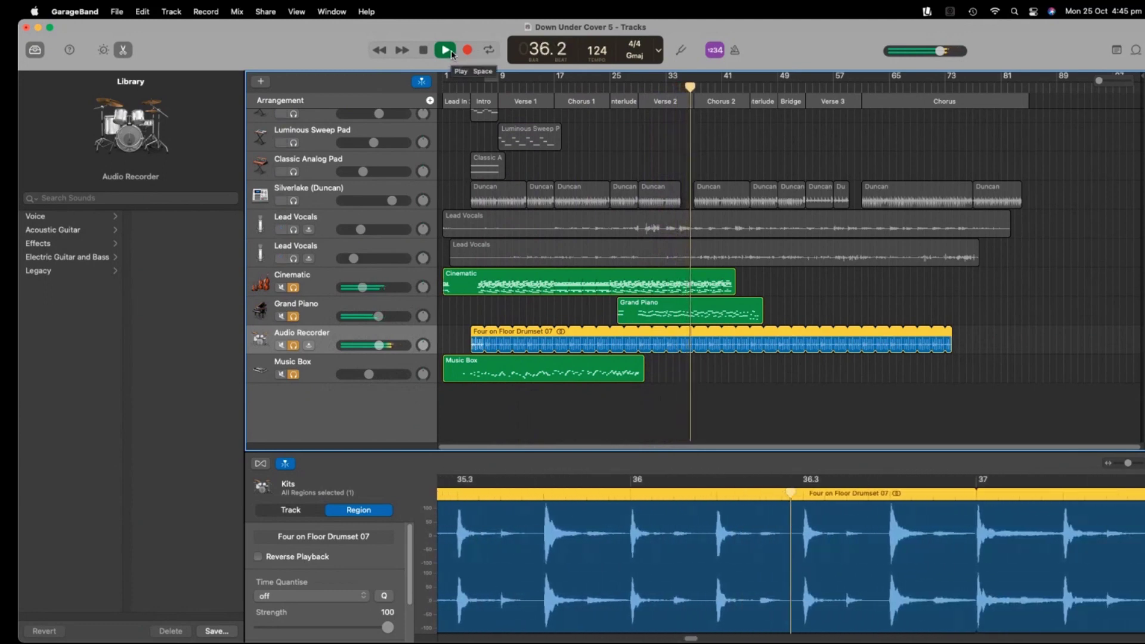
{"action": "left_click", "coordinate": [451, 54]}
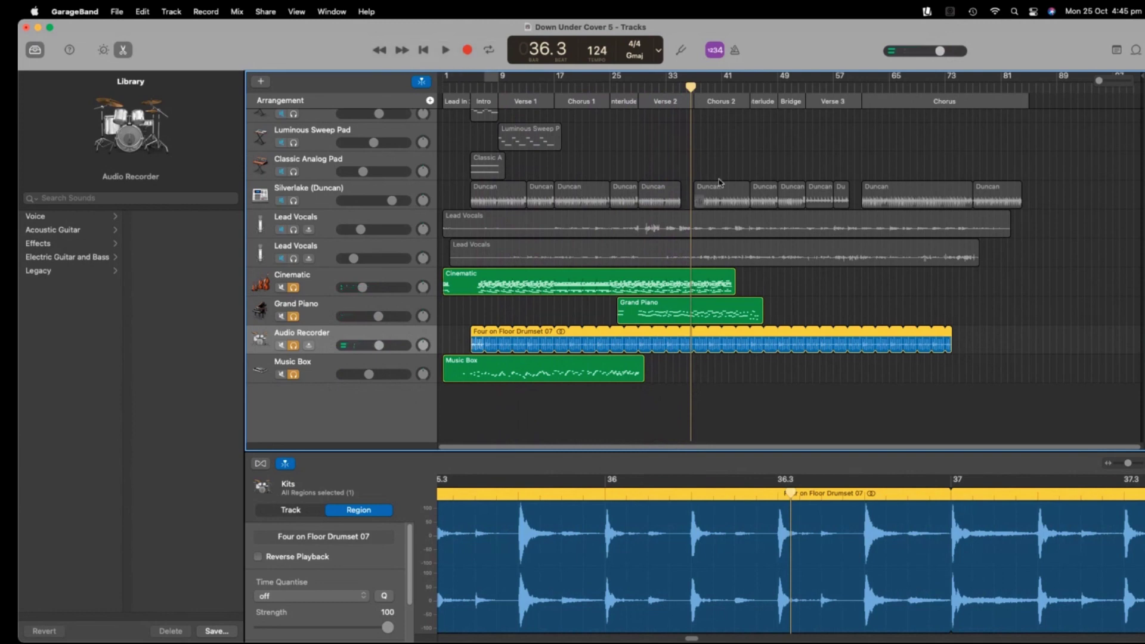
- Solo both Lead Vocals tracks, leave Silverlake unsoloed, and play the mix from bar 29
{"action": "left_click", "coordinate": [293, 259]}
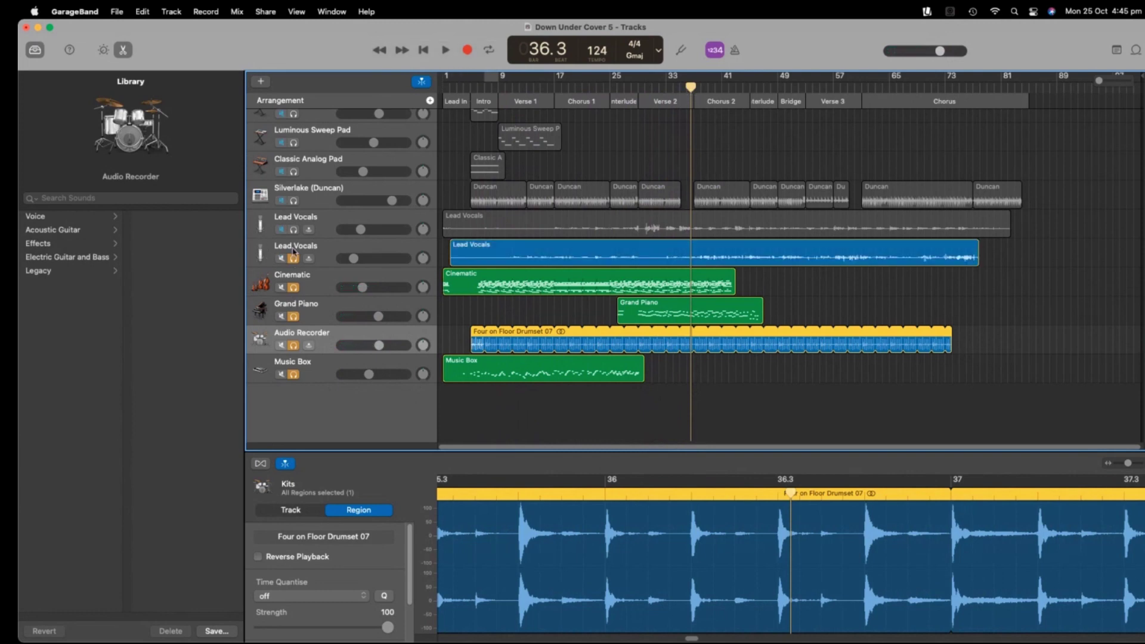
{"action": "left_click", "coordinate": [294, 230]}
{"action": "left_click_drag", "start_coordinate": [695, 89], "coordinate": [661, 89]}
{"action": "left_click", "coordinate": [294, 201]}
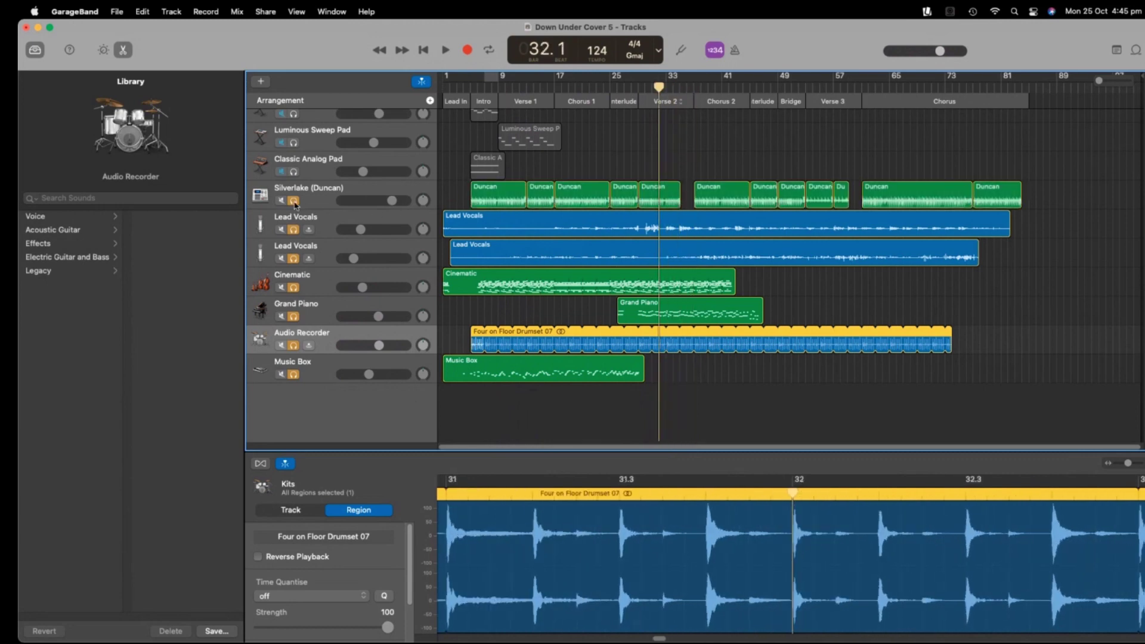
{"action": "left_click", "coordinate": [294, 201]}
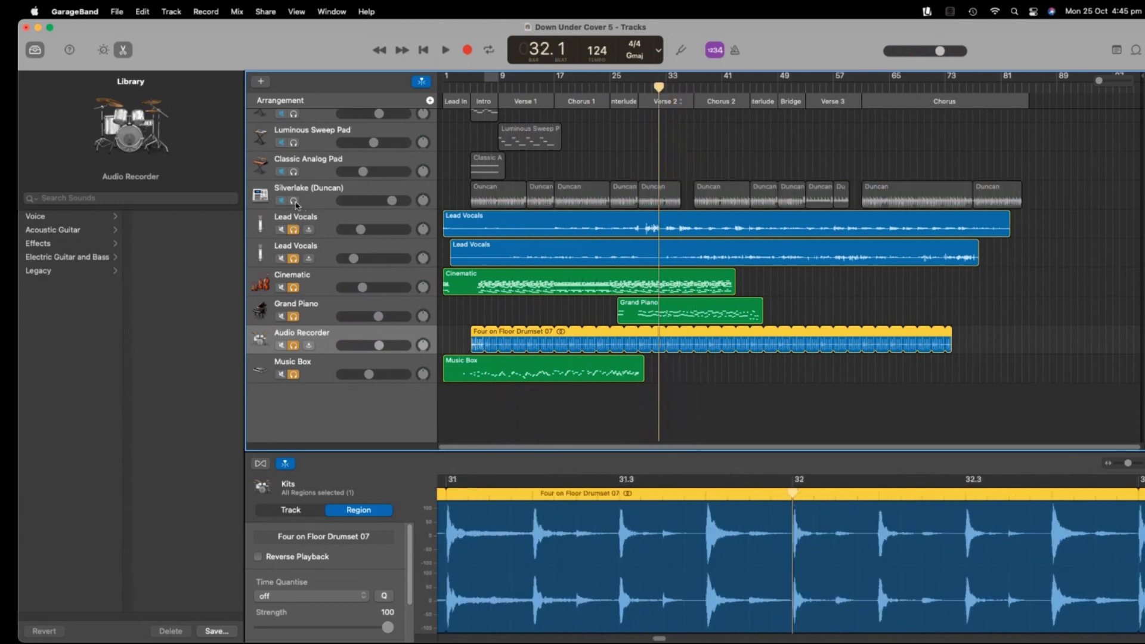
{"action": "left_click_drag", "start_coordinate": [660, 88], "coordinate": [638, 88]}
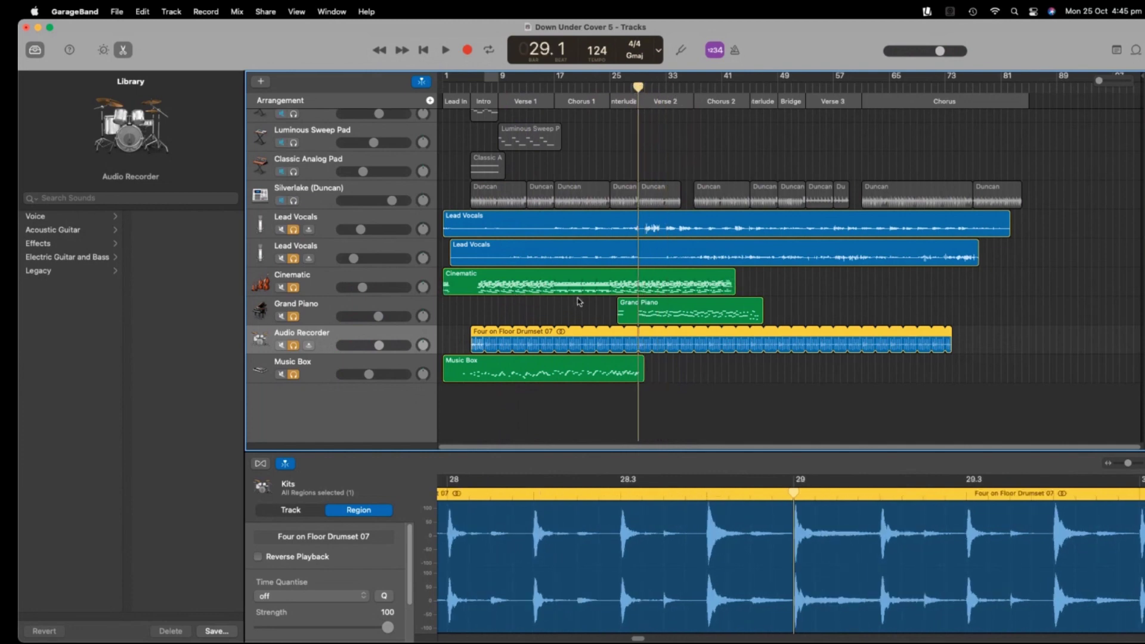
{"action": "left_click", "coordinate": [446, 51]}
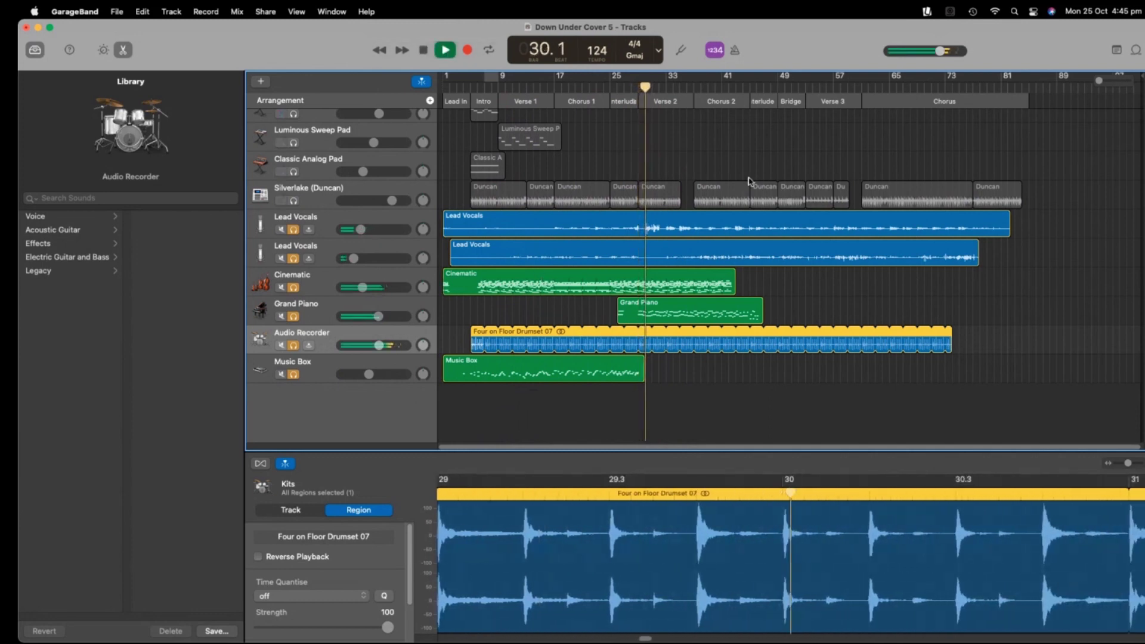
{"action": "scroll", "coordinate": [746, 179], "scroll_direction": "up", "scroll_amount": 8}
- Solo the first three Dance Vocal tracks and let the mix play until stopping at bar 39
{"action": "scroll", "coordinate": [677, 177], "scroll_direction": "up", "scroll_amount": 5}
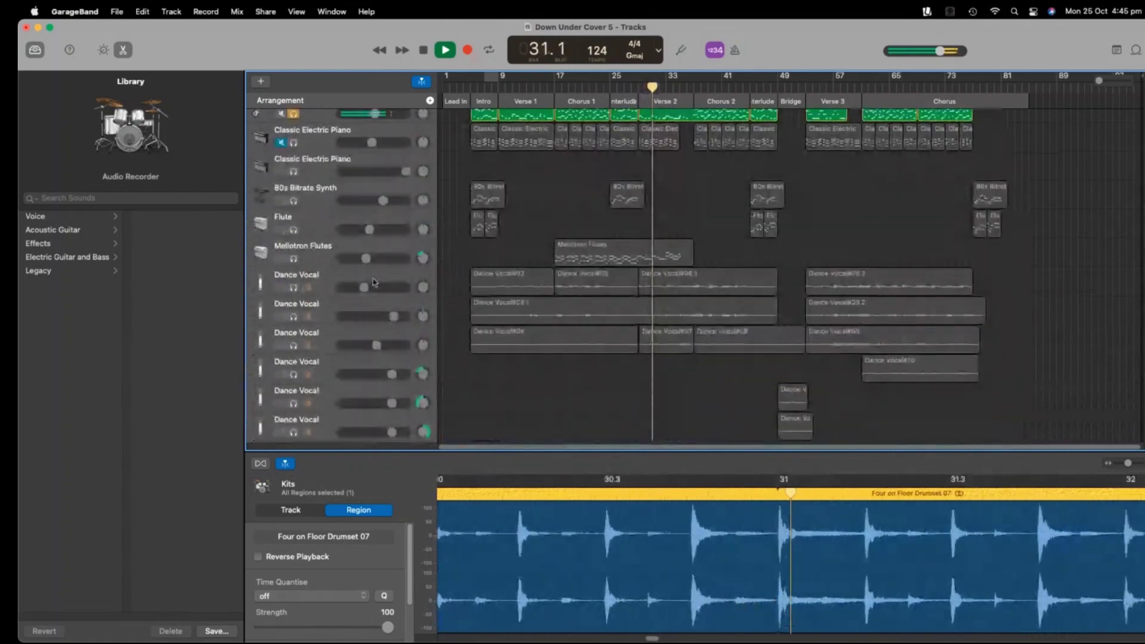
{"action": "left_click", "coordinate": [293, 288]}
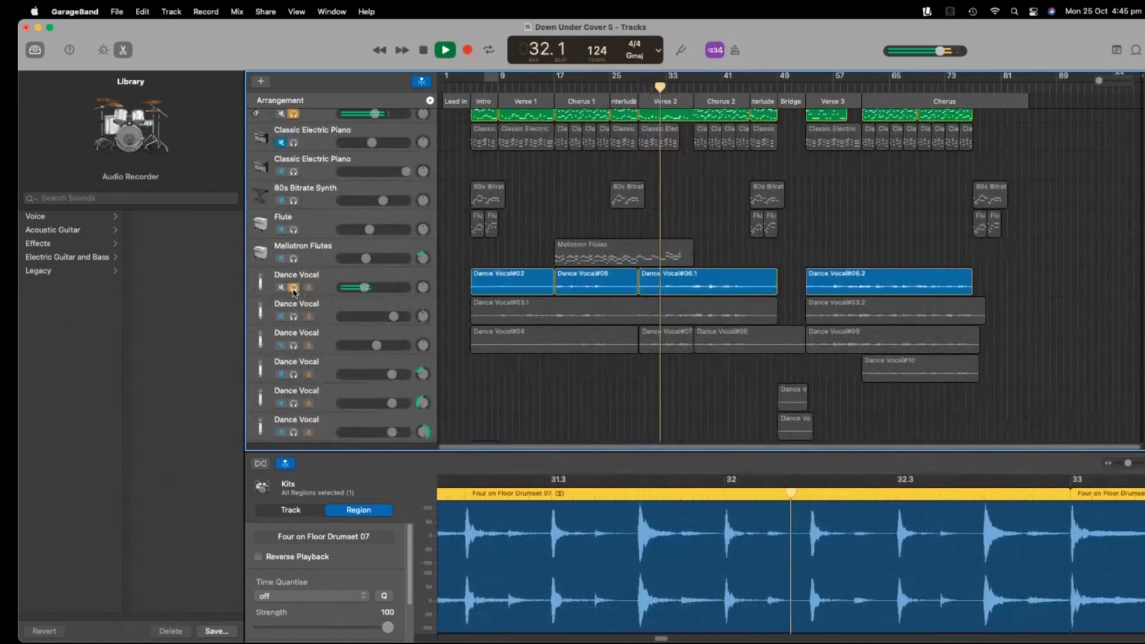
{"action": "left_click", "coordinate": [293, 316]}
{"action": "left_click", "coordinate": [294, 345]}
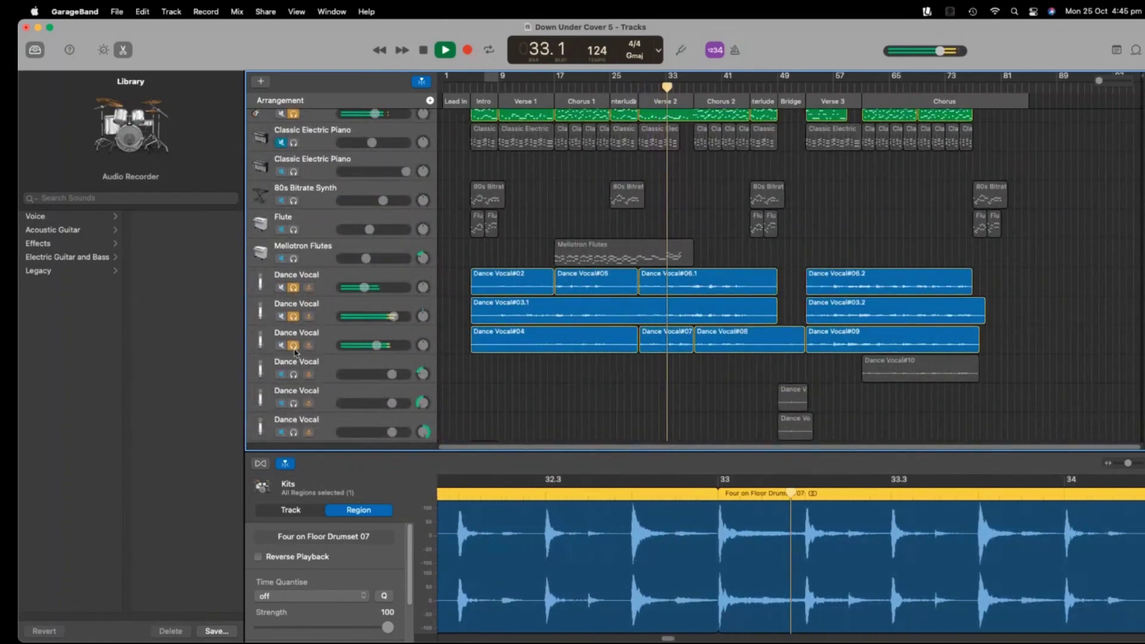
{"action": "scroll", "coordinate": [382, 221], "scroll_direction": "up", "scroll_amount": 3}
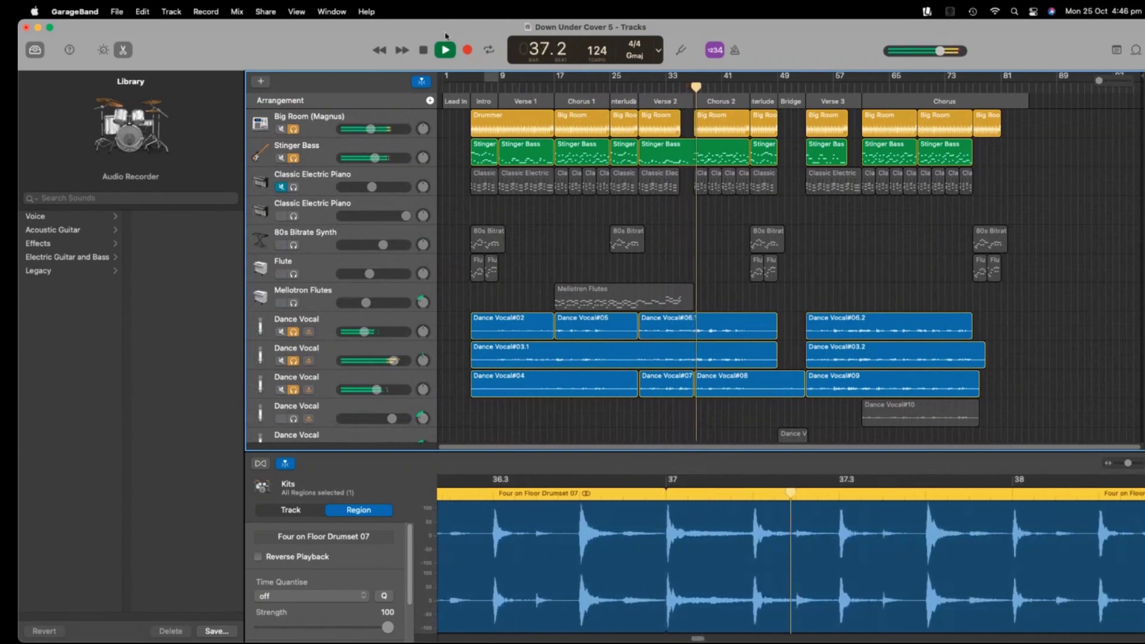
{"action": "scroll", "coordinate": [624, 212], "scroll_direction": "down", "scroll_amount": 3}
{"action": "scroll", "coordinate": [624, 212], "scroll_direction": "down", "scroll_amount": 5}
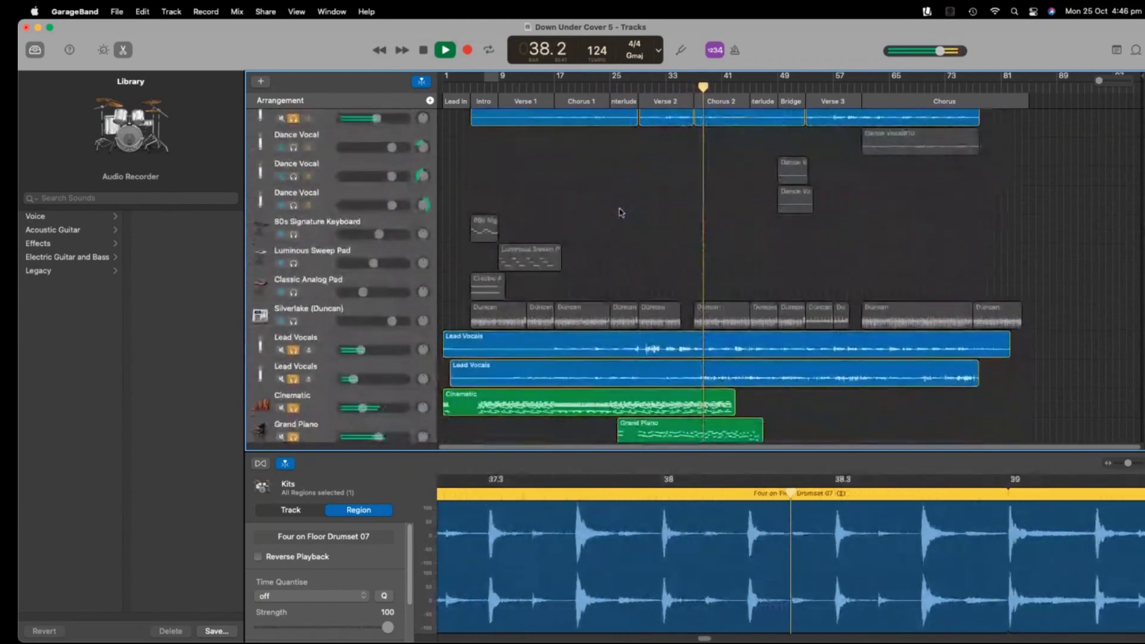
{"action": "scroll", "coordinate": [615, 213], "scroll_direction": "down", "scroll_amount": 3}
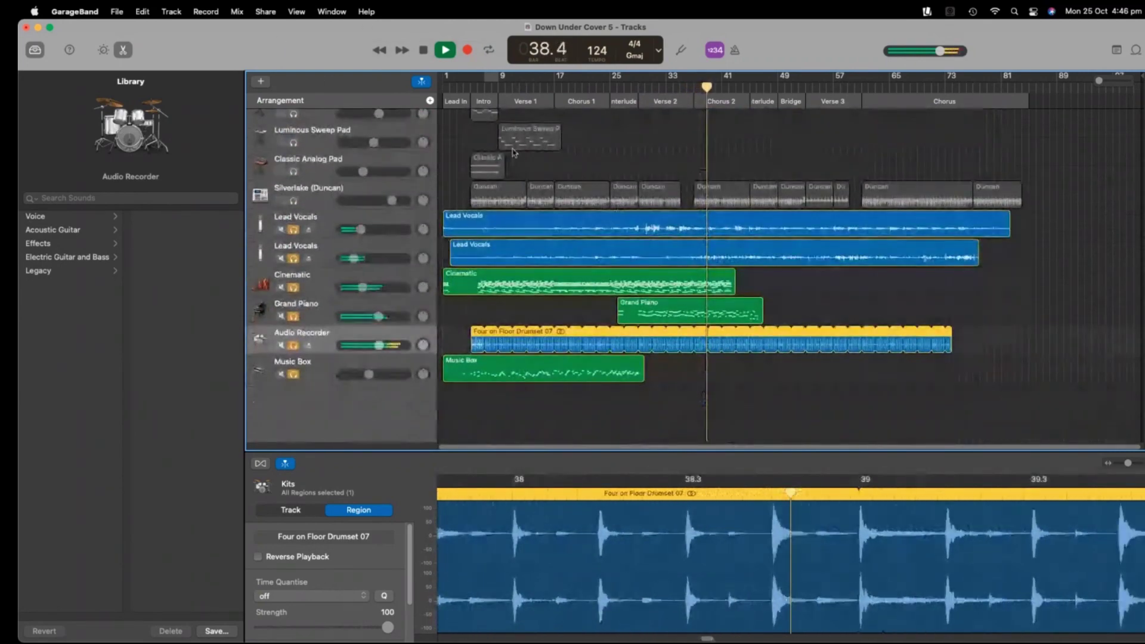
{"action": "left_click", "coordinate": [446, 51]}
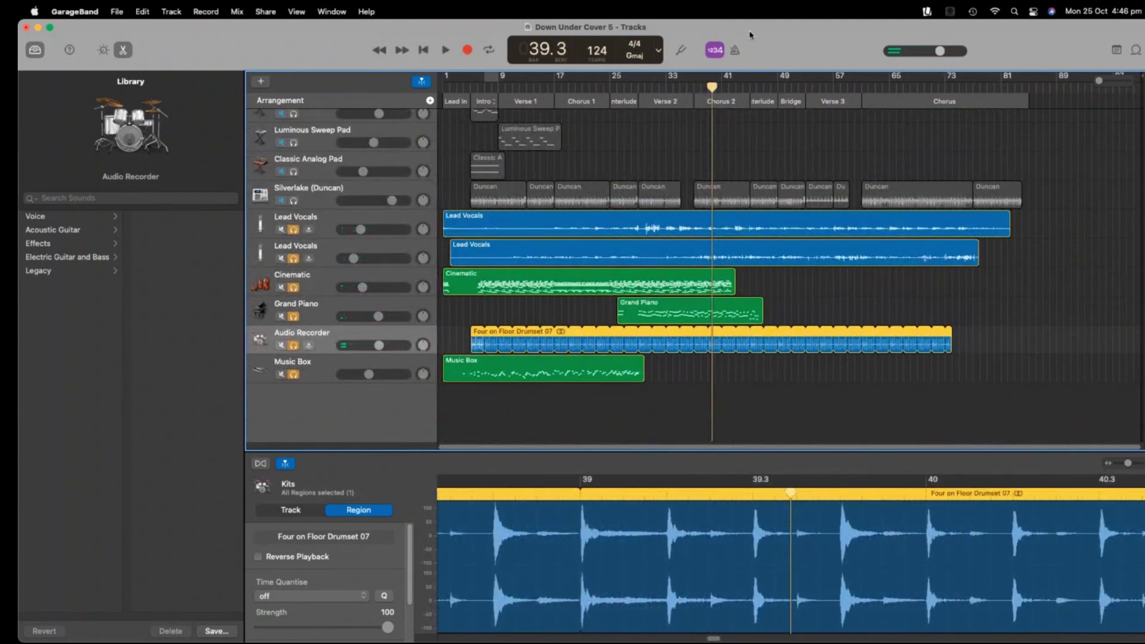
{"action": "scroll", "coordinate": [519, 369], "scroll_direction": "up", "scroll_amount": 2}
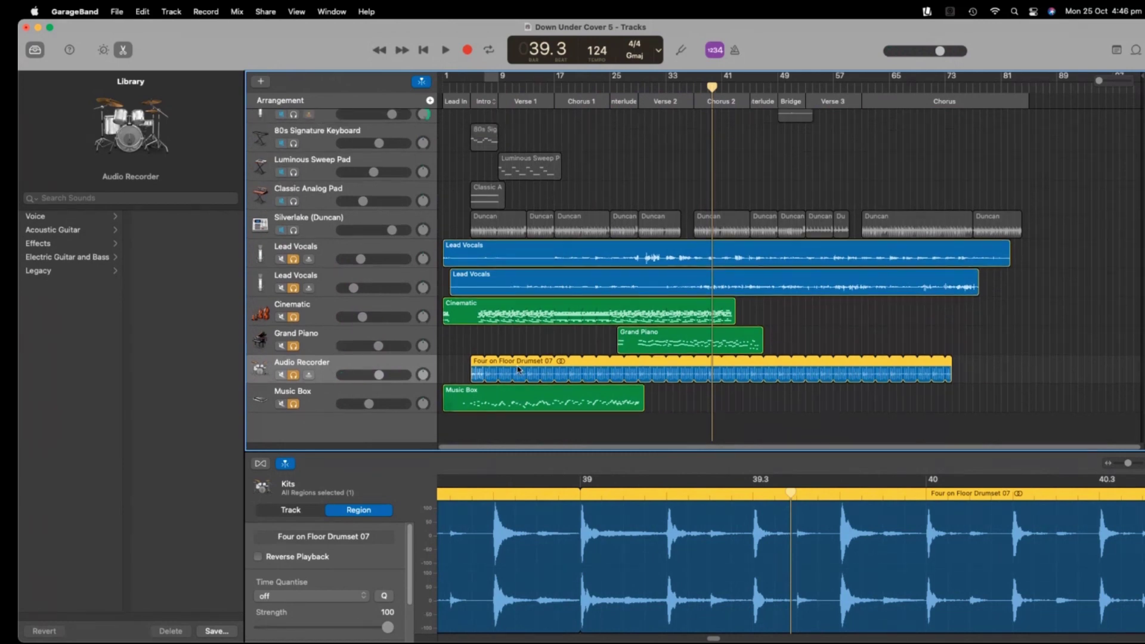
{"action": "scroll", "coordinate": [518, 369], "scroll_direction": "up", "scroll_amount": 1}
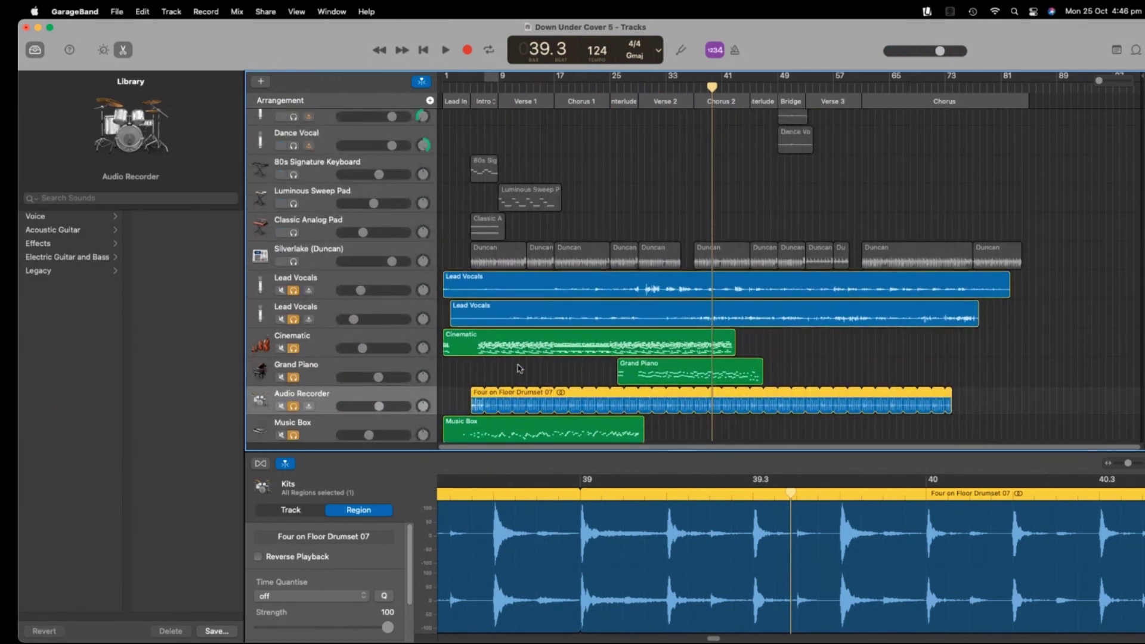